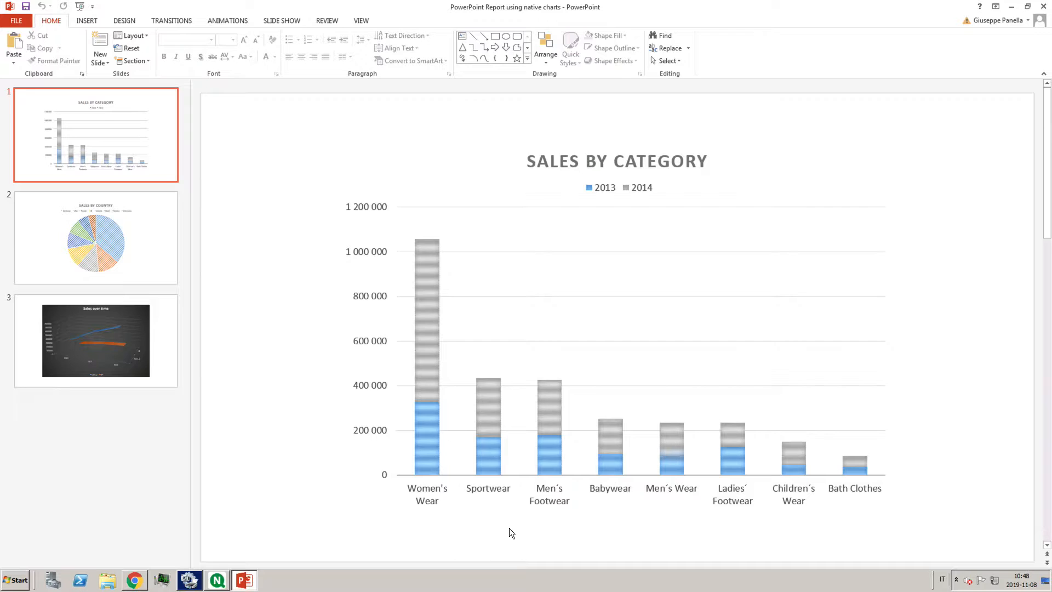
Step: Look through the sales by country and sales over time slides of the finished report
left_click(118, 260)
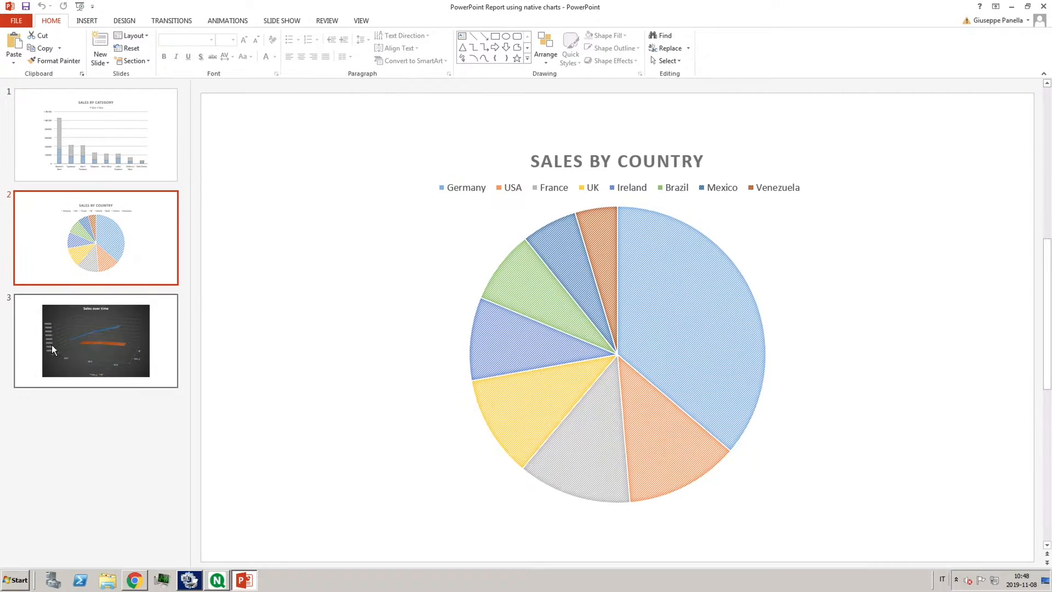
left_click(80, 344)
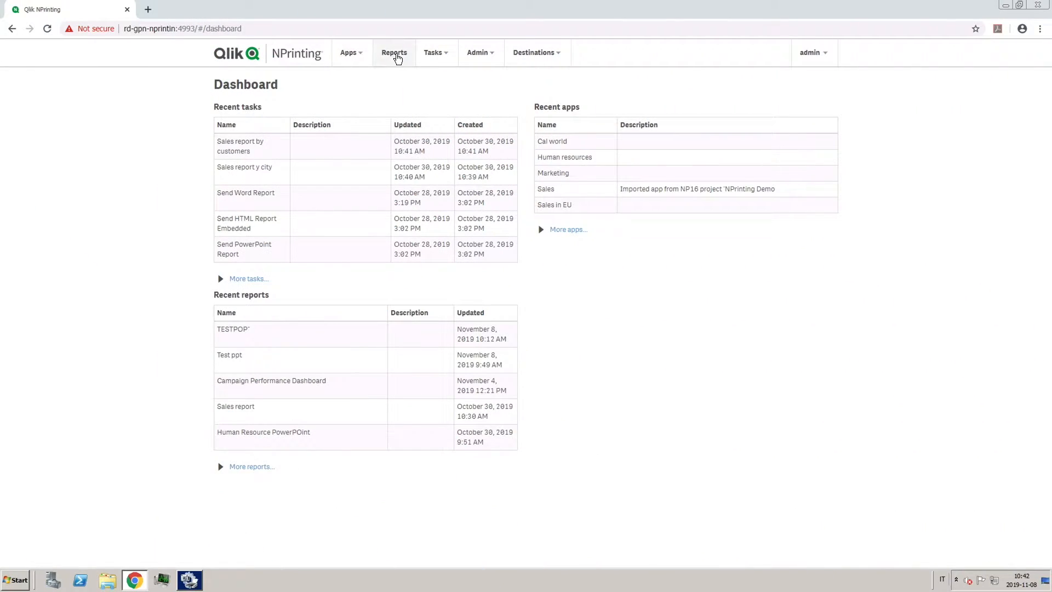
Step: Create a report titled "PowerPoint Report using native charts" with type PowerPoint and app Sales
left_click(395, 55)
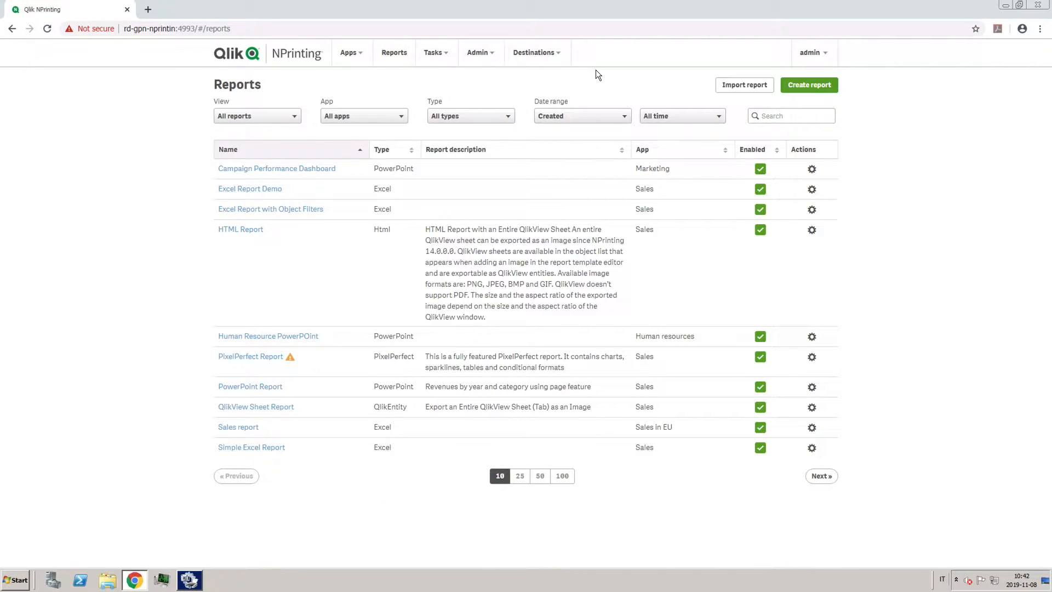
left_click(798, 89)
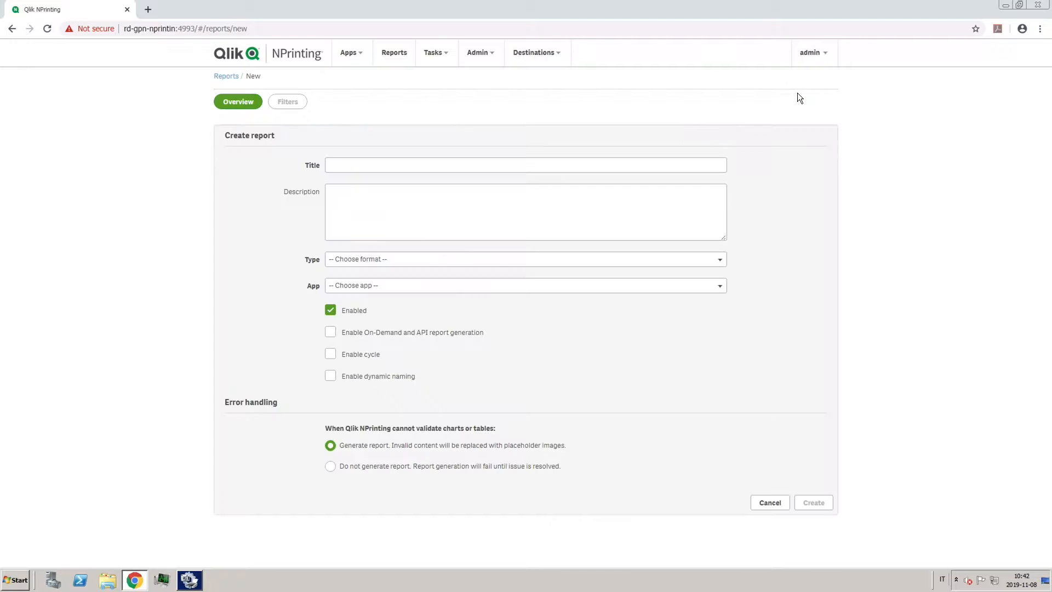
left_click(639, 163)
type("PowerPoint Report using native charts")
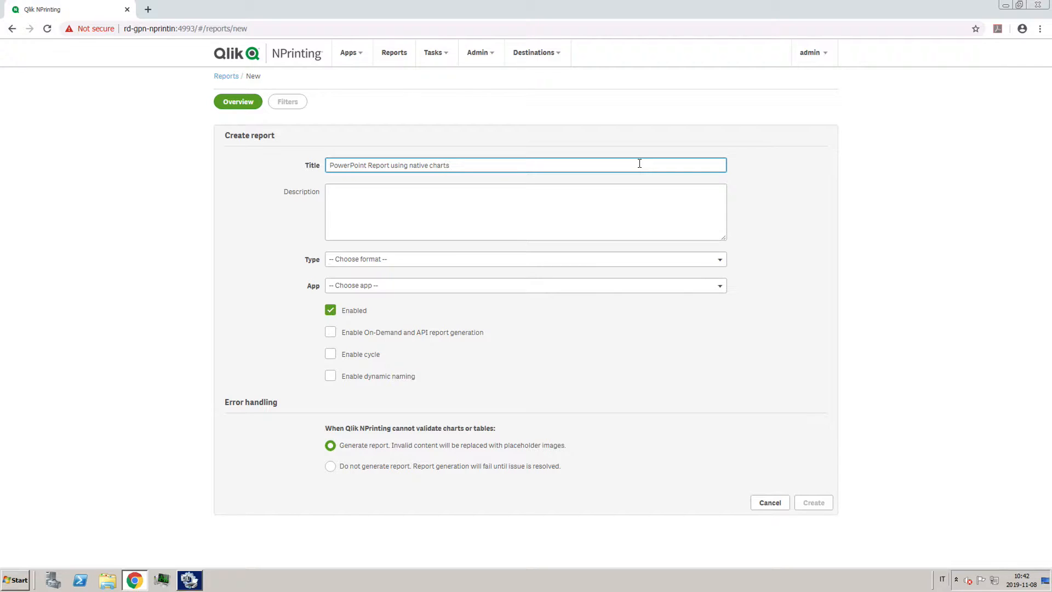
left_click(593, 260)
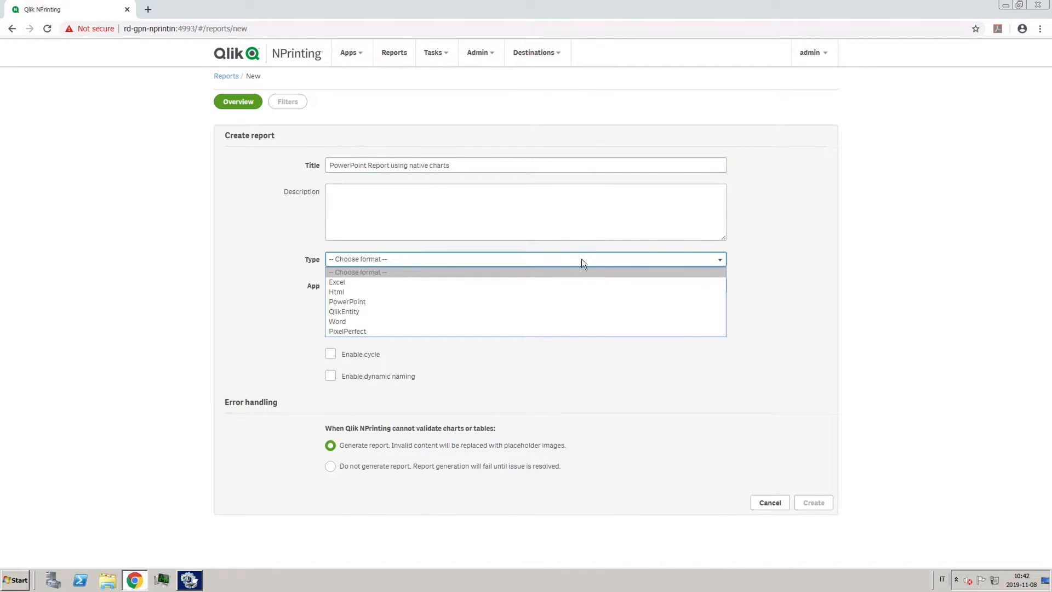
left_click(481, 302)
left_click(464, 284)
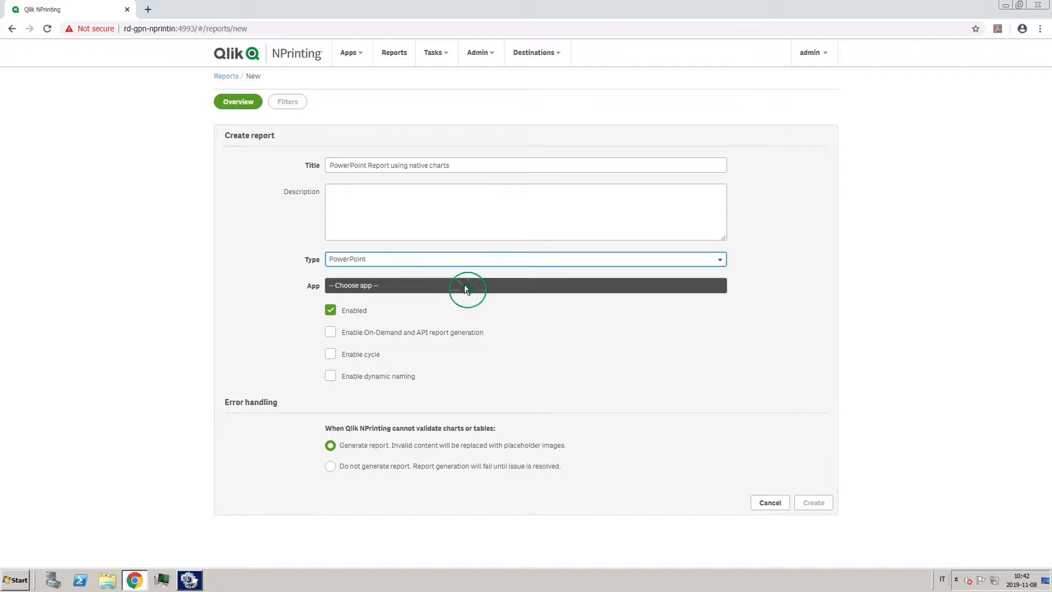
left_click(390, 336)
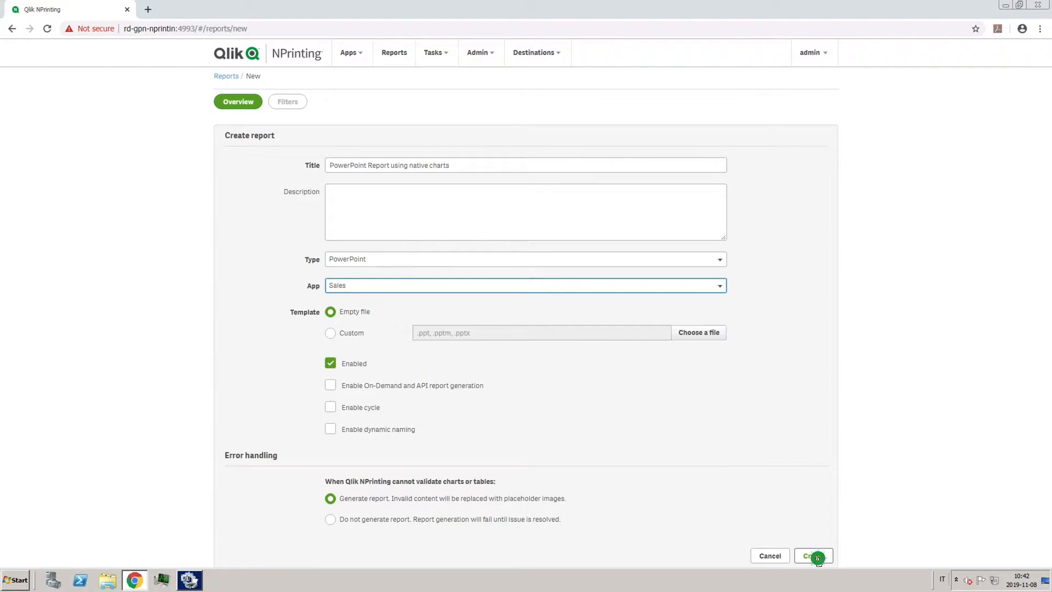
left_click(814, 556)
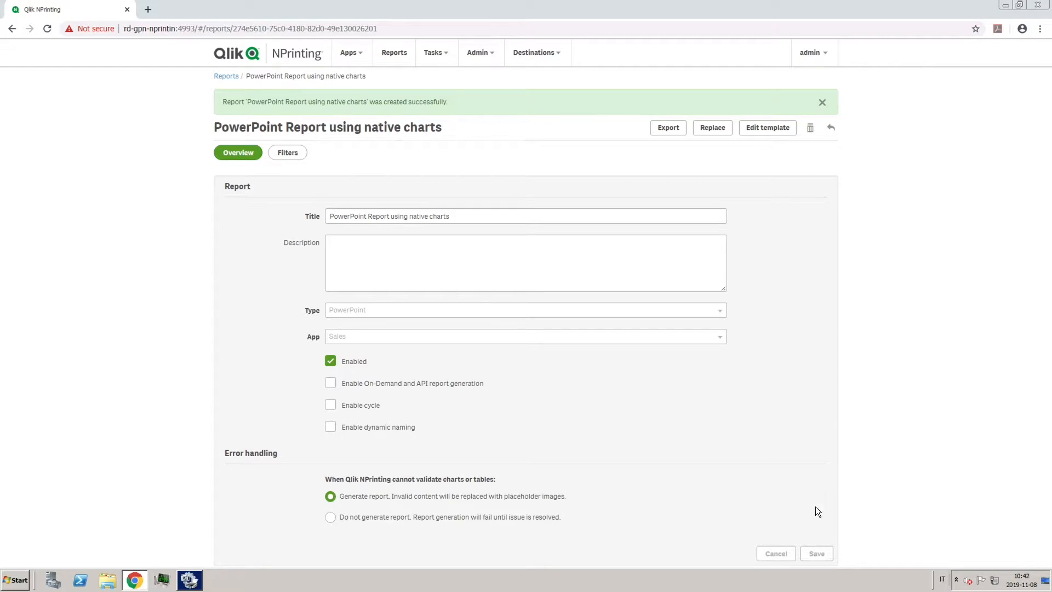
Step: Open the report's template for editing and add the "Sales by Category for 2014 vs 2013" table from the Sales connection
left_click(751, 133)
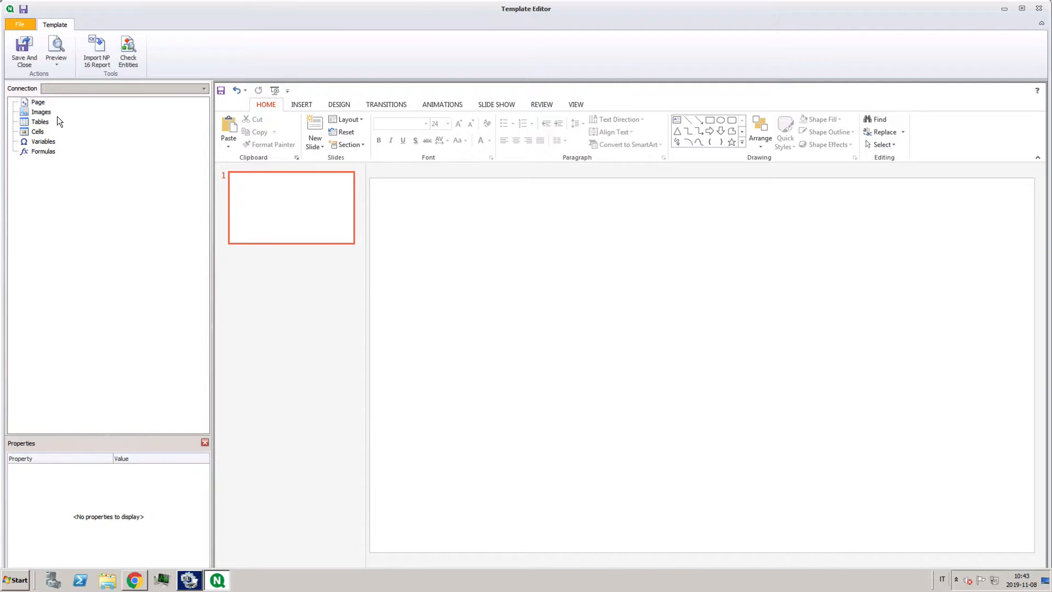
left_click(31, 120)
left_click(45, 123)
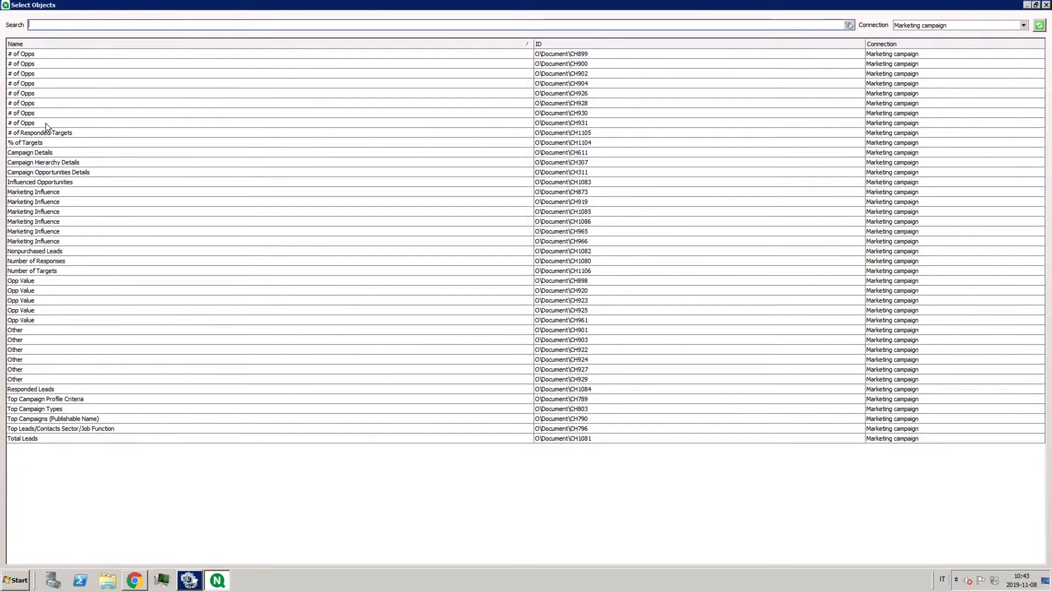
left_click(925, 28)
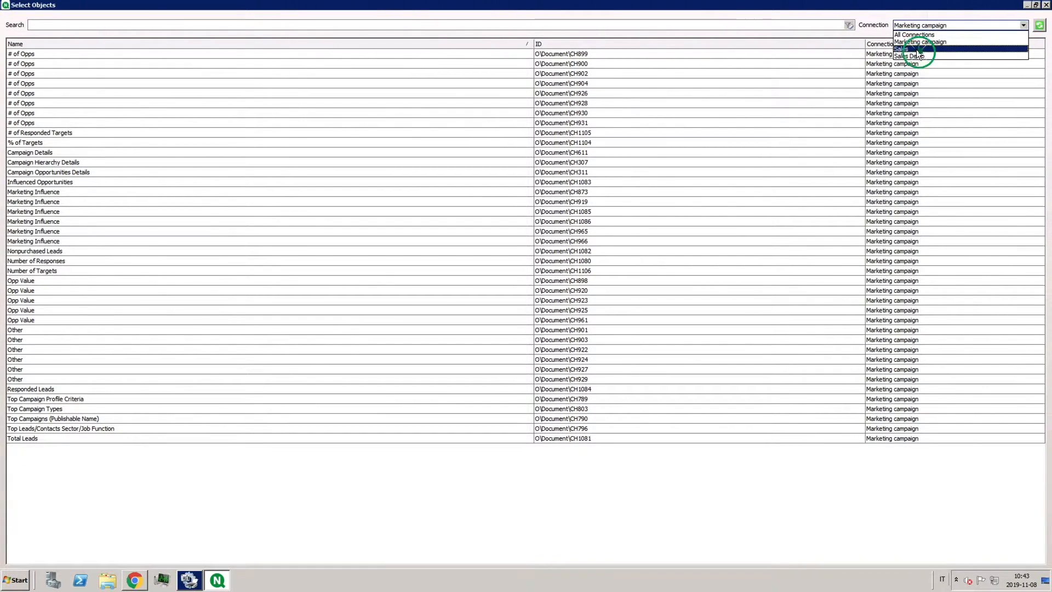
left_click(917, 49)
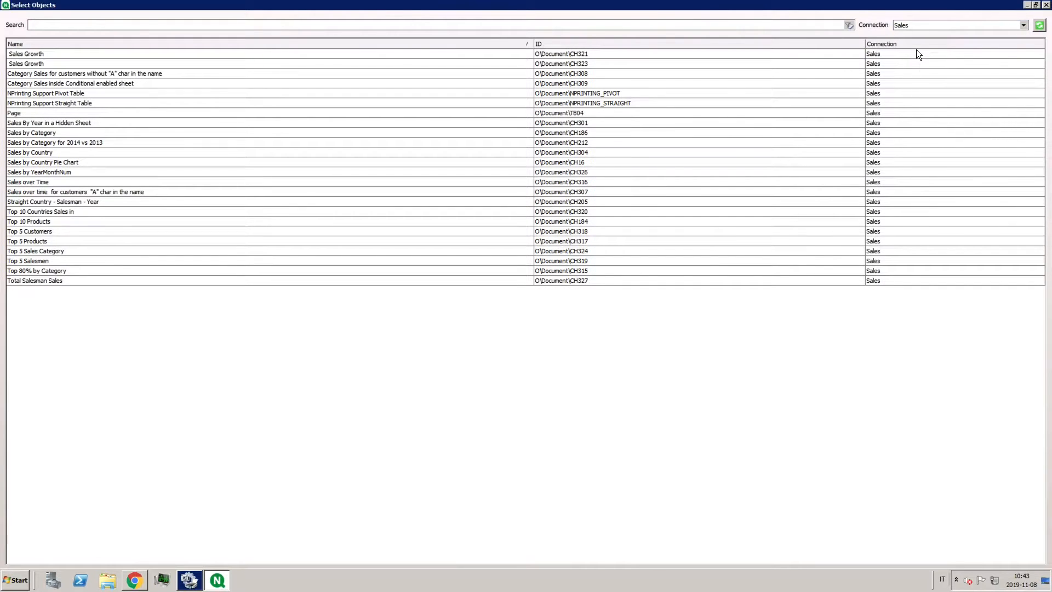
left_click(22, 143)
left_click(21, 144)
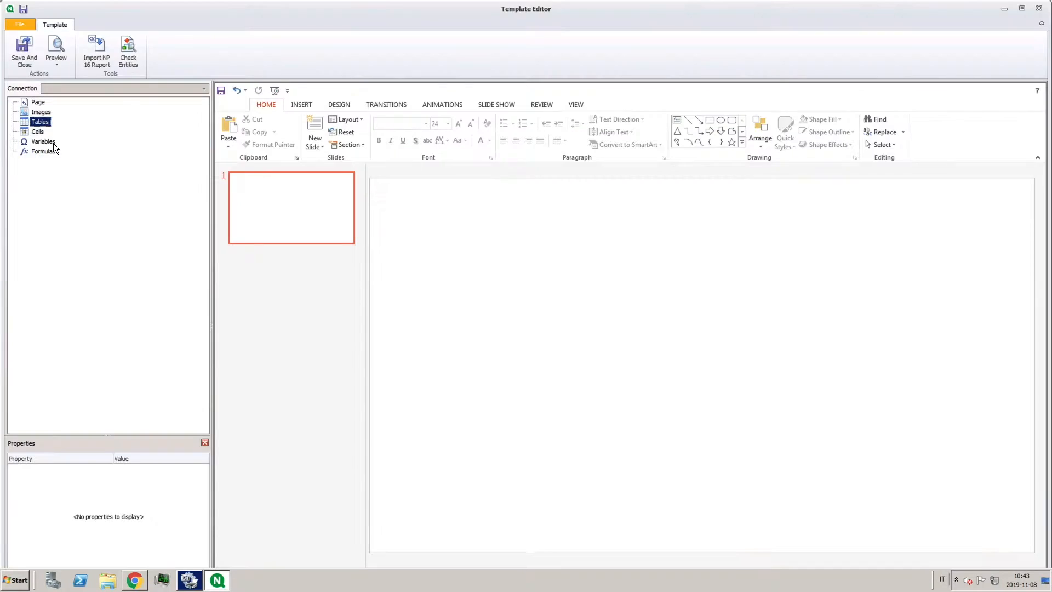
double_click(26, 133)
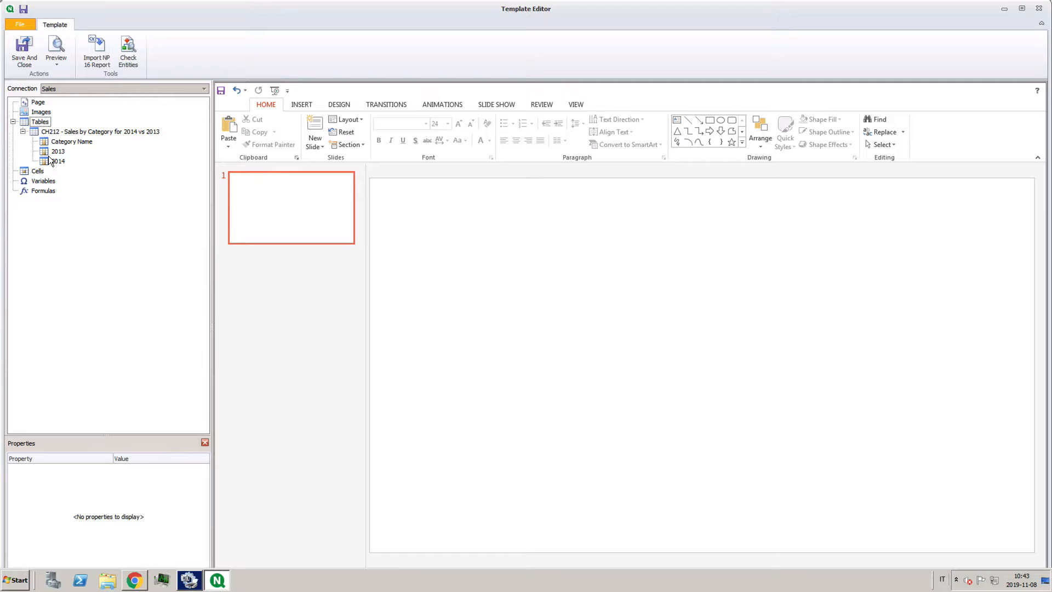
Step: Insert a Stacked Column chart on the first slide
left_click(301, 106)
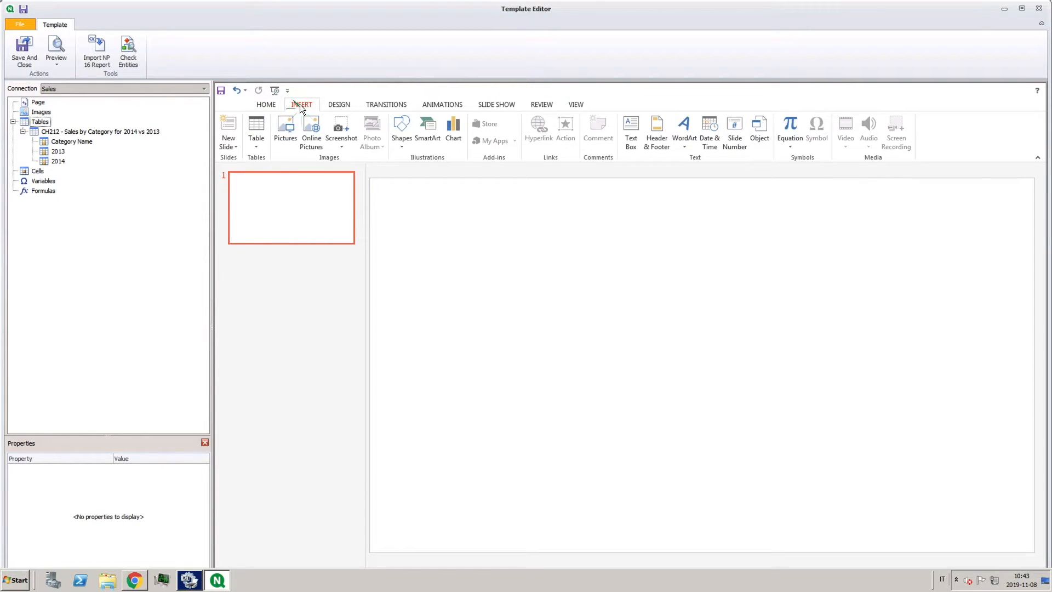
left_click(457, 134)
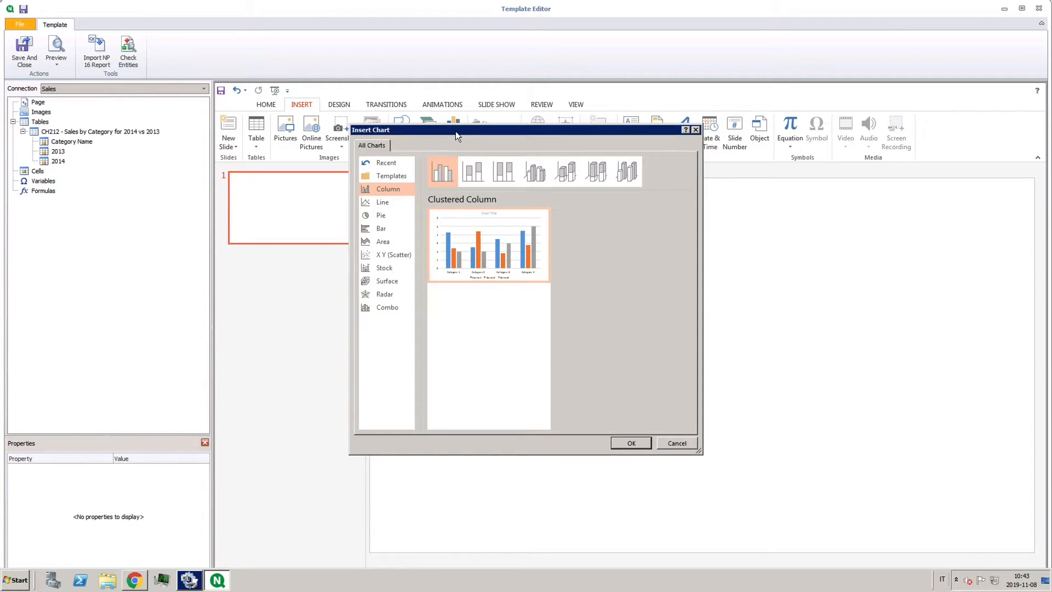
left_click(476, 179)
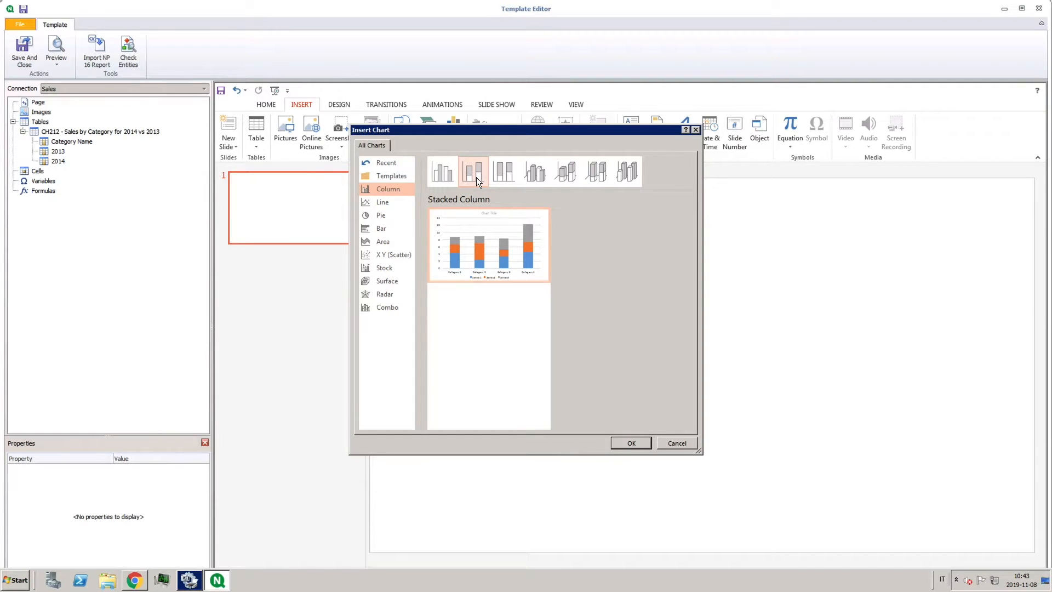
left_click(630, 443)
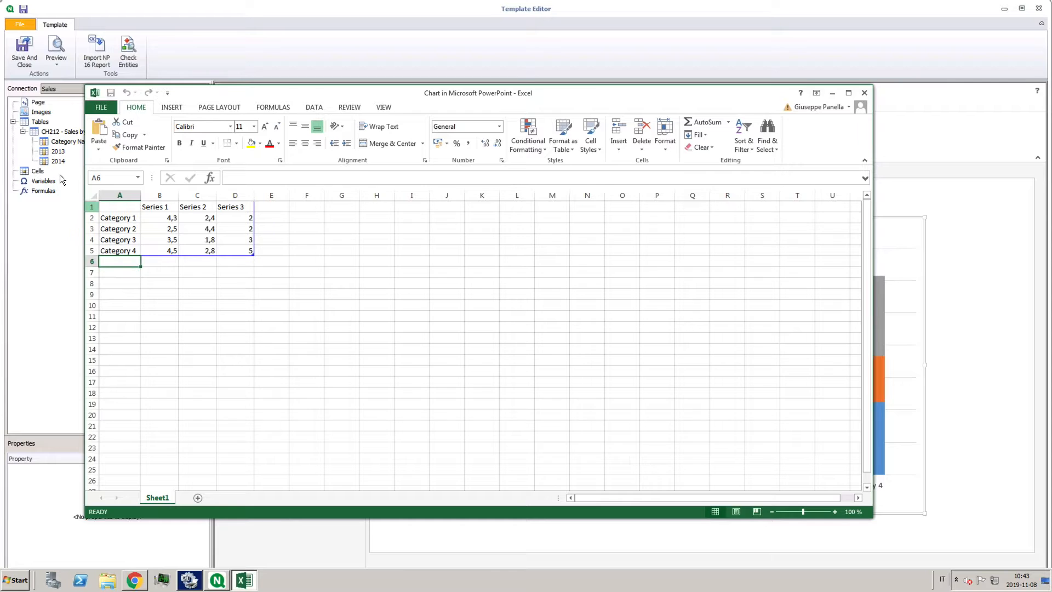
Step: Place the Category Name, 2013 and 2014 fields together in the chart's data sheet, starting at cell A1
left_click(53, 144)
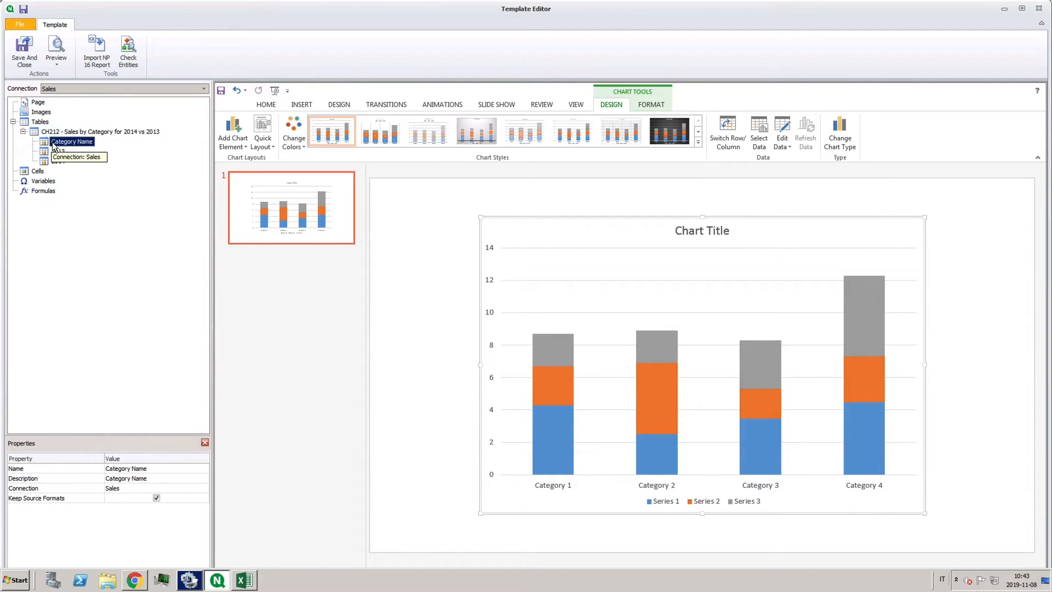
left_click(57, 152, "ctrl")
left_click(55, 161, "ctrl")
left_click_drag(56, 162, 109, 211)
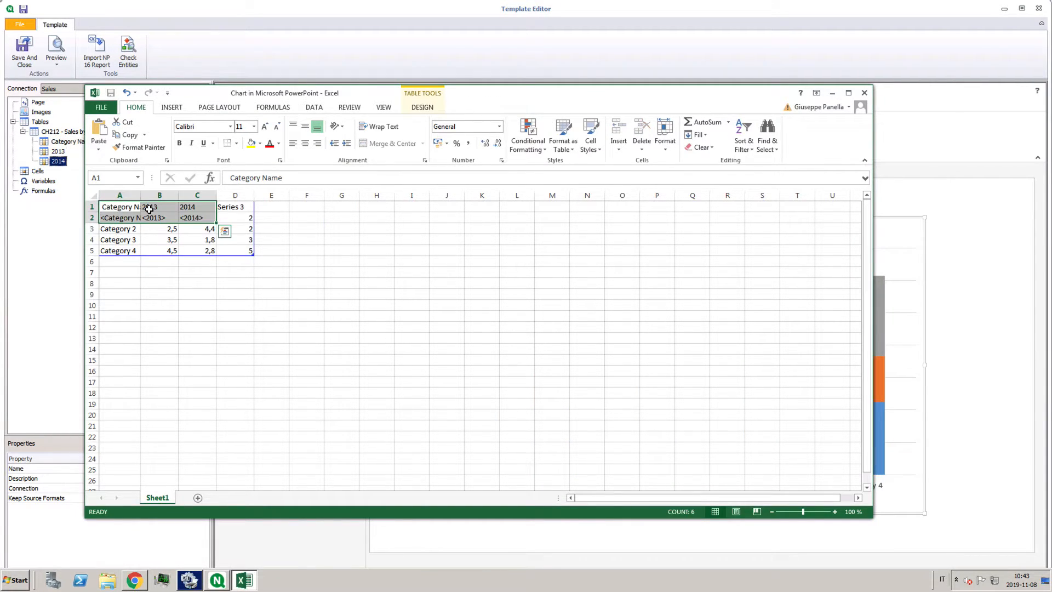
Step: Delete the Series 3 column and sample rows 3 to 5 from the chart data, and close the data sheet
left_click(228, 196)
right_click(230, 199)
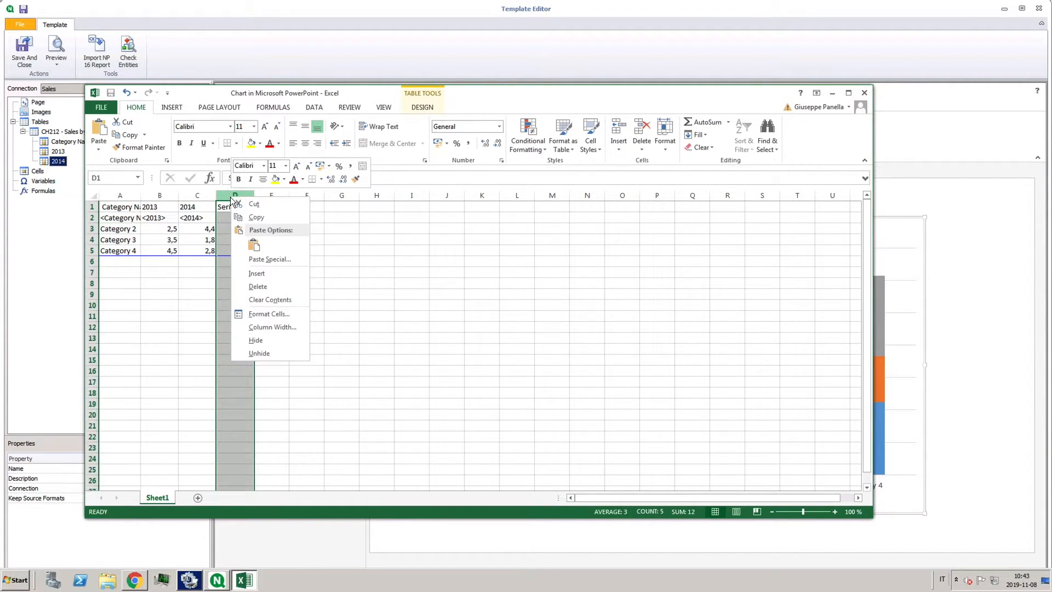
left_click(249, 285)
left_click(92, 229)
left_click_drag(92, 228, 92, 251)
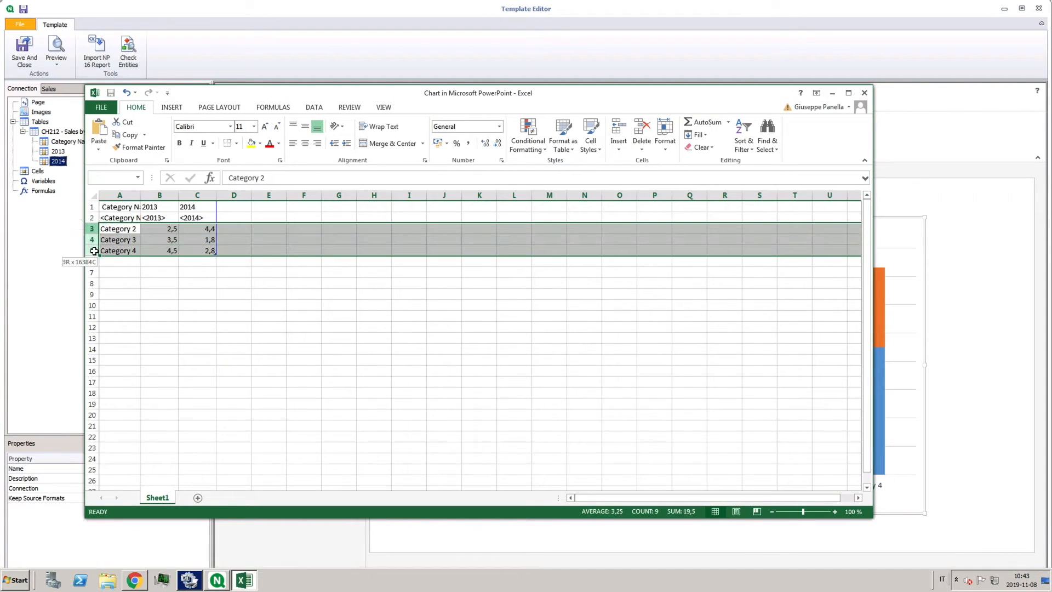
right_click(92, 251)
left_click(121, 339)
left_click(864, 93)
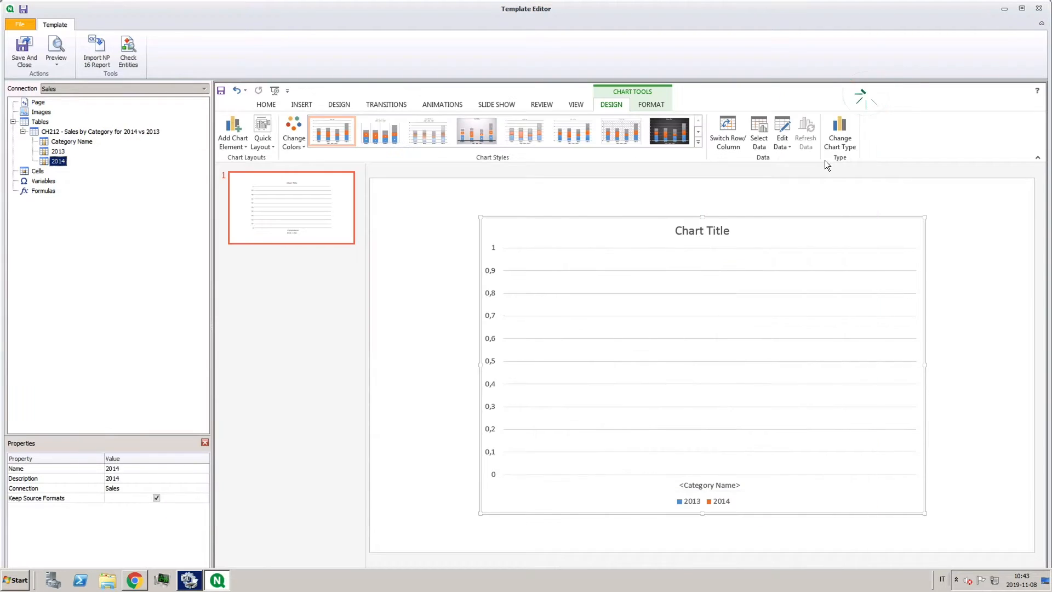
Step: Preview the report to check the stacked column chart, and close the preview
left_click(63, 49)
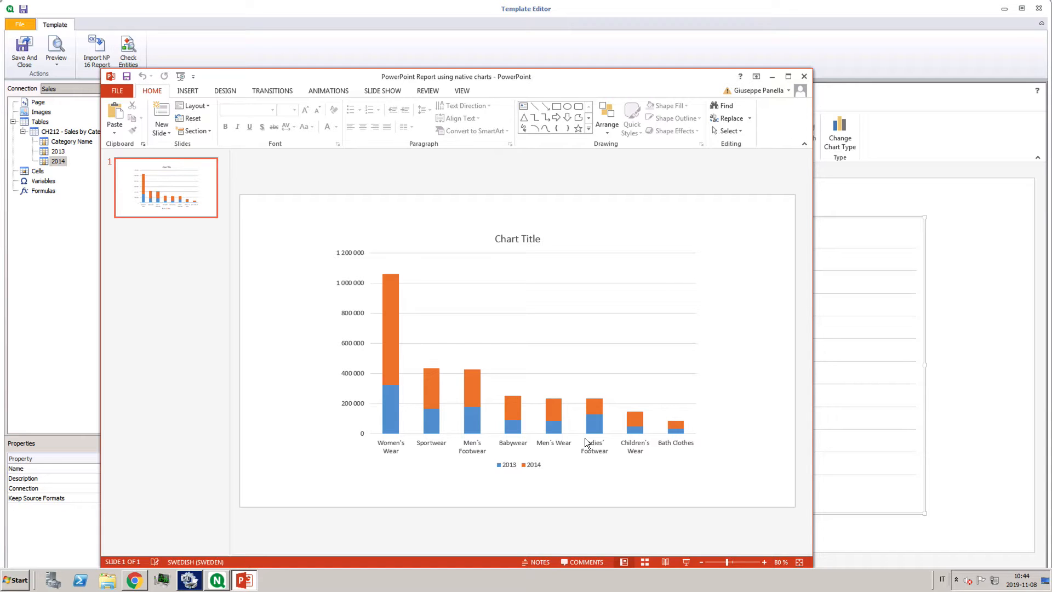
left_click(803, 78)
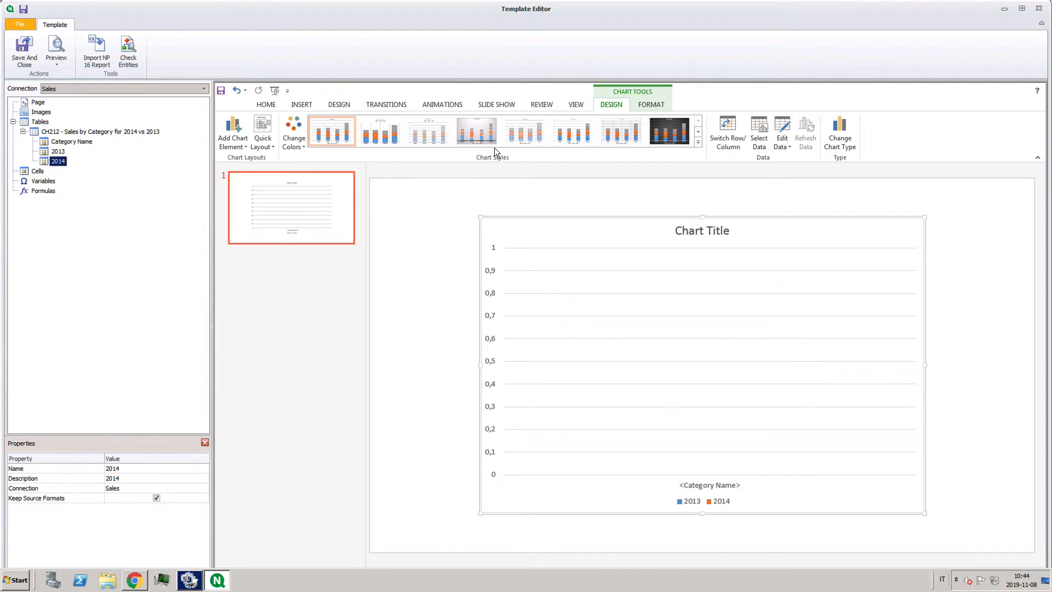
Step: Apply the third chart style and the second colorful palette (blue and grey) to the column chart, and preview the report
left_click(433, 133)
left_click(290, 130)
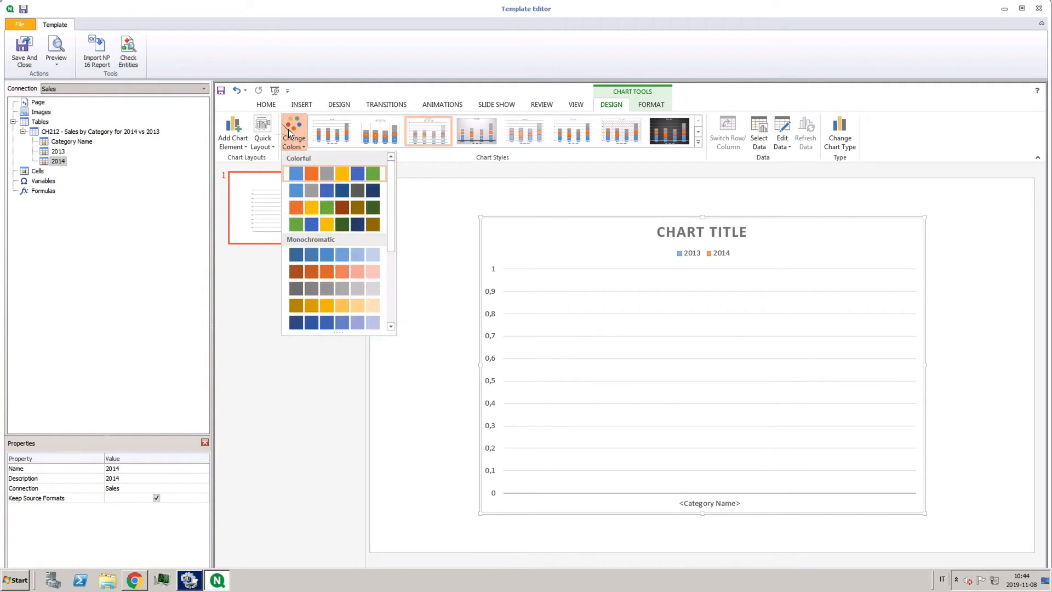
left_click(373, 190)
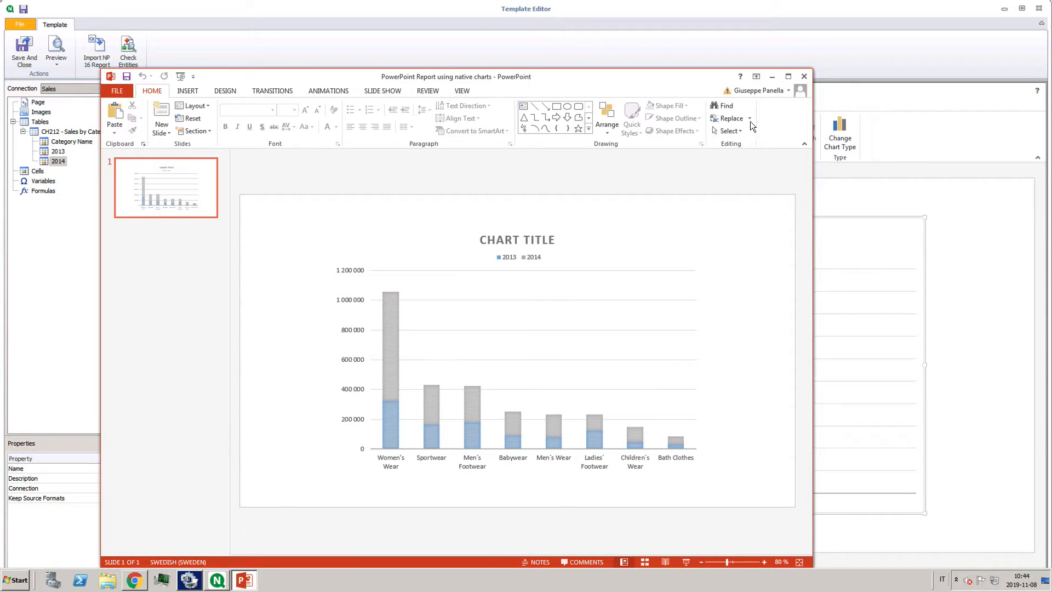
left_click(802, 77)
Step: Change the column chart's title to "SALES BY CATEGORY"
double_click(683, 230)
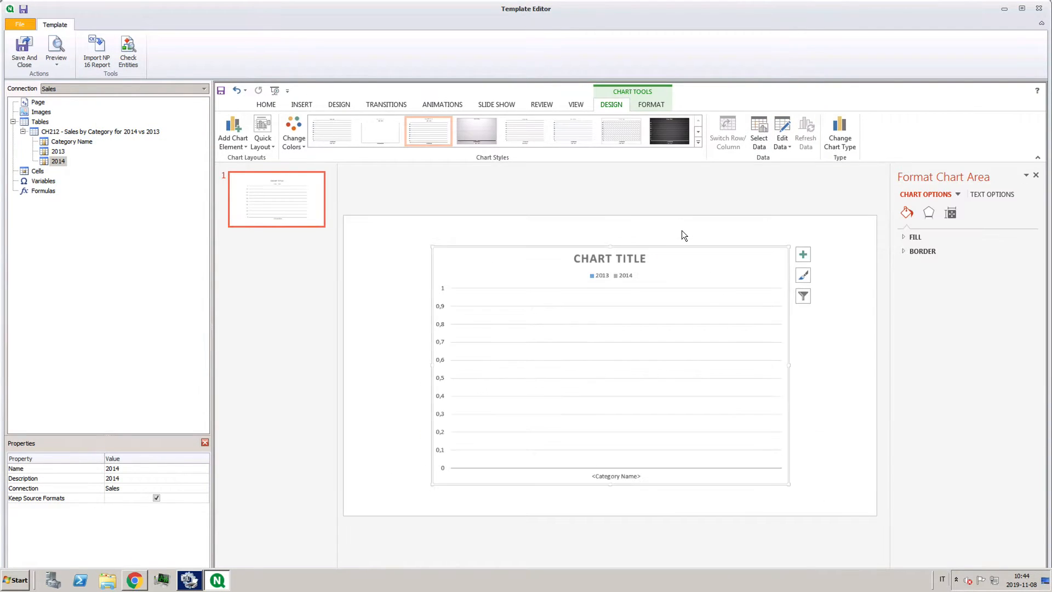
left_click(601, 259)
triple_click(601, 259)
type("SAL")
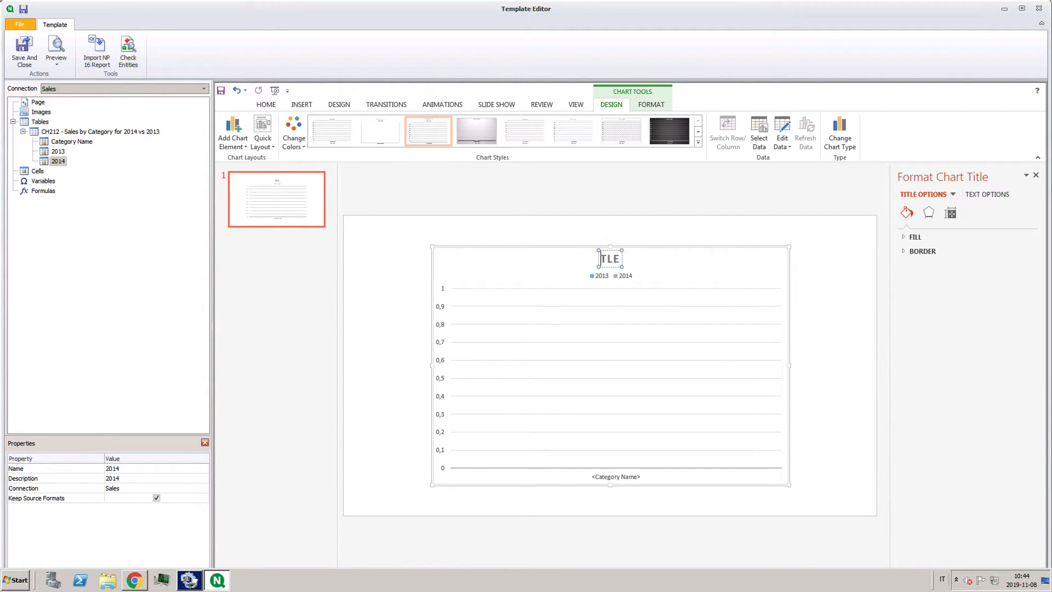
type("ES BY CATEGORY")
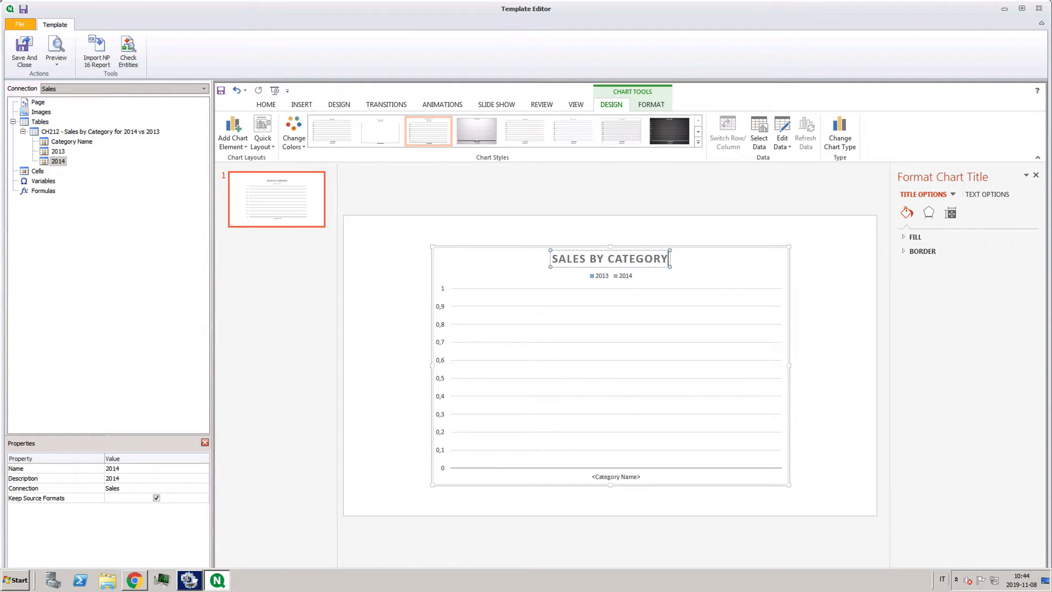
left_click(364, 192)
Step: Insert a second slide and add the "Sales by Country" table to the template's tables
left_click(314, 127)
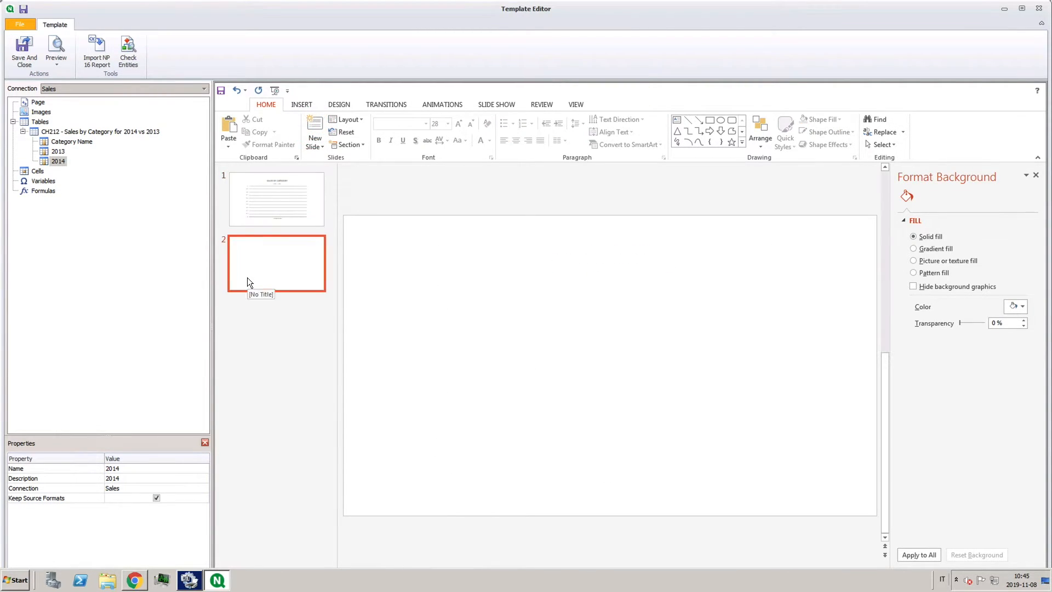
right_click(40, 123)
left_click(55, 130)
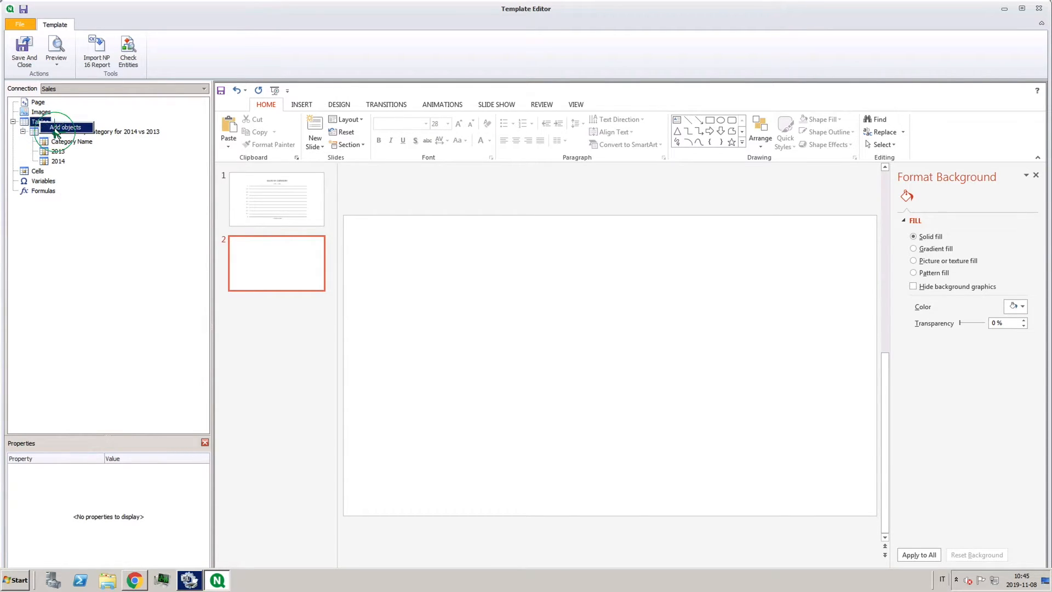
double_click(61, 142)
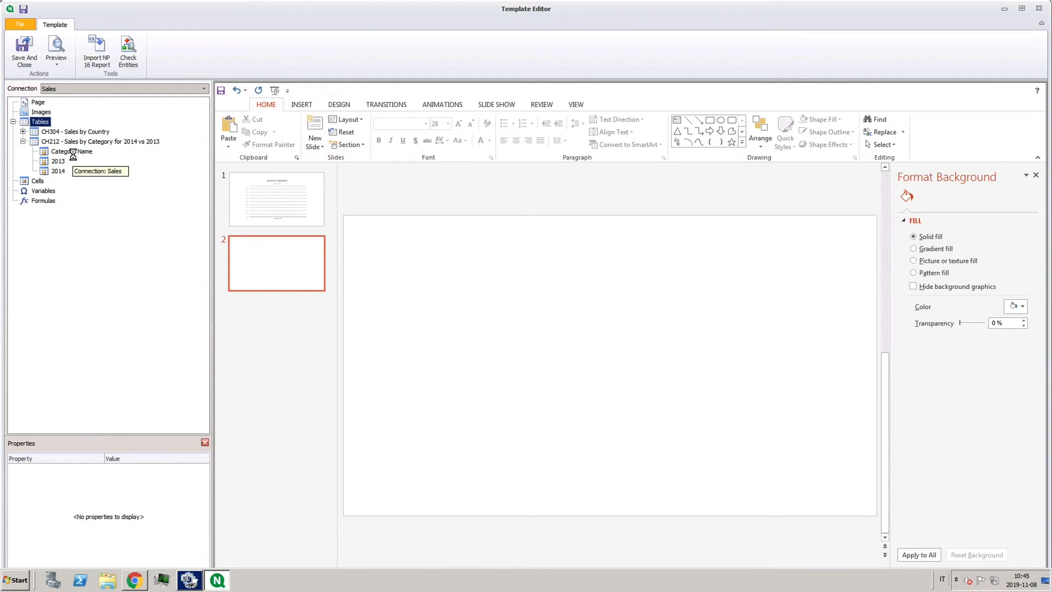
left_click(66, 132)
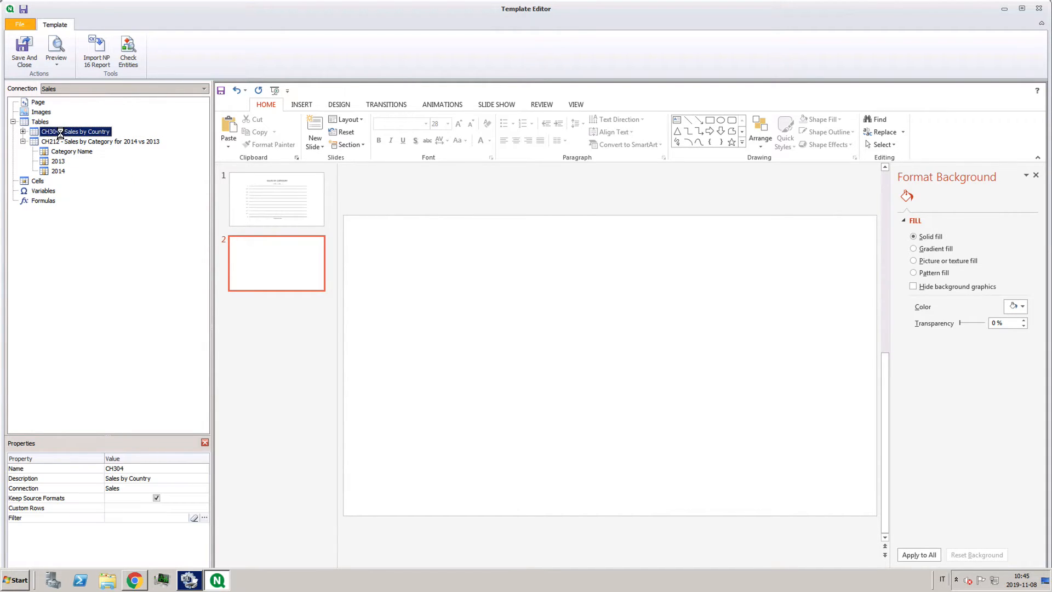
Step: Expand the "Sales by Country" table's fields and insert a pie chart on slide 2
left_click(22, 131)
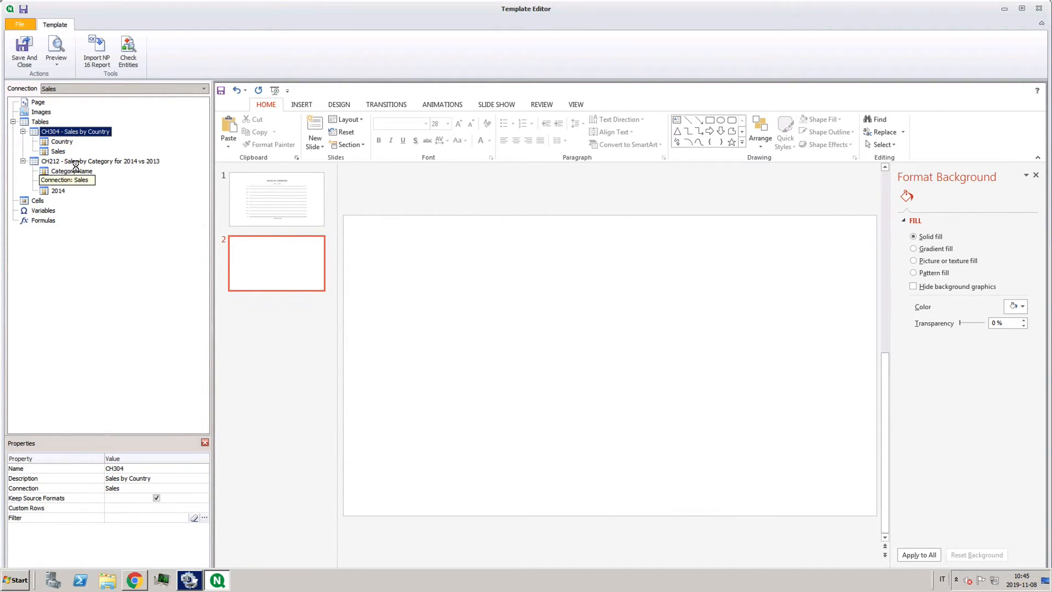
left_click(300, 103)
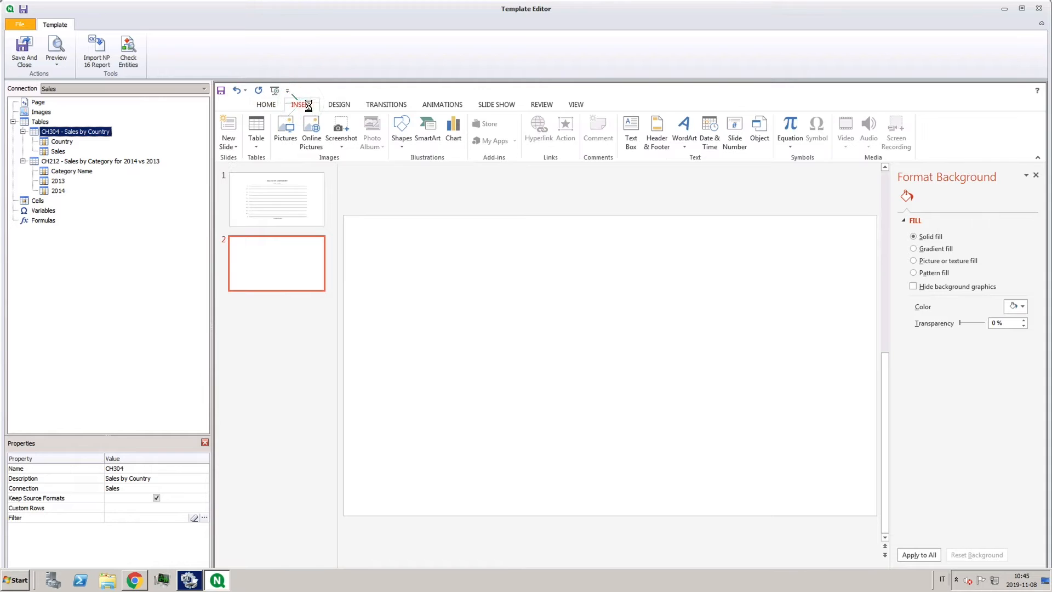
left_click(452, 127)
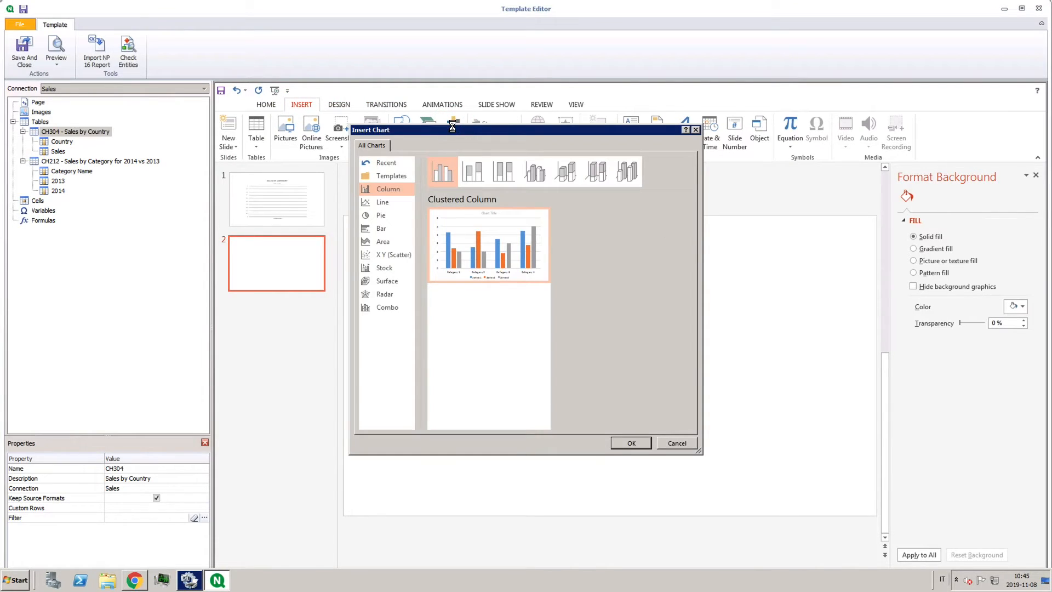
left_click(382, 215)
mouse_move(495, 286)
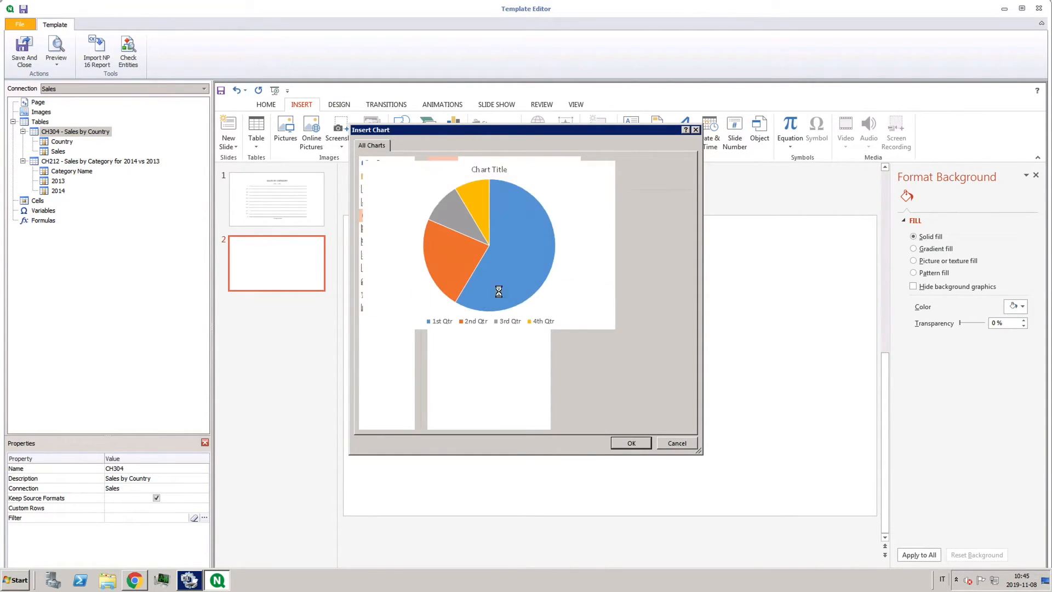
left_click(622, 442)
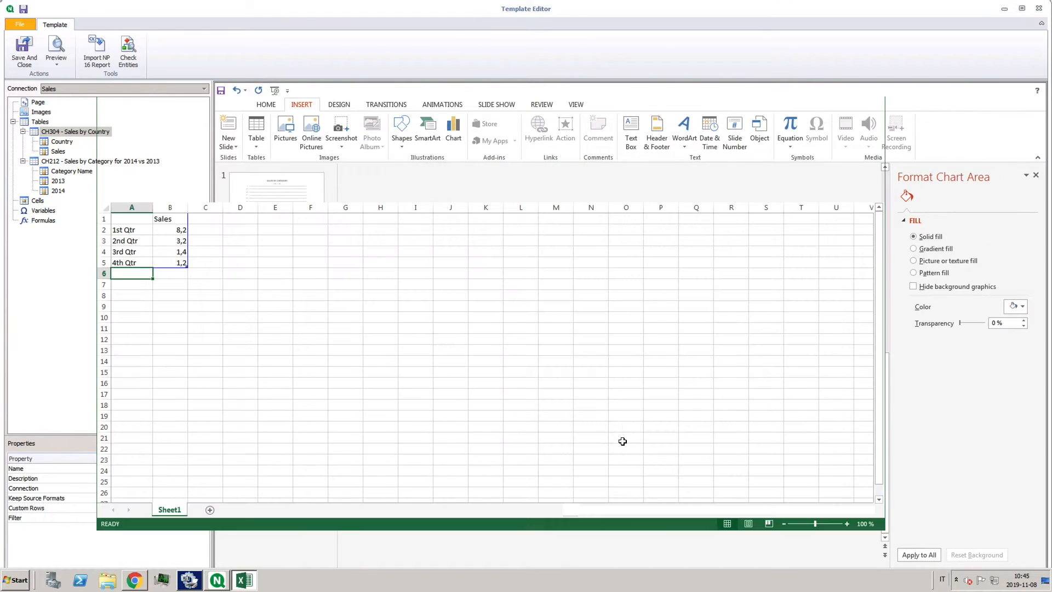
Step: Place the Country and Sales fields in the pie chart's data sheet, delete sample rows 3 to 5, and close the sheet
left_click(58, 149)
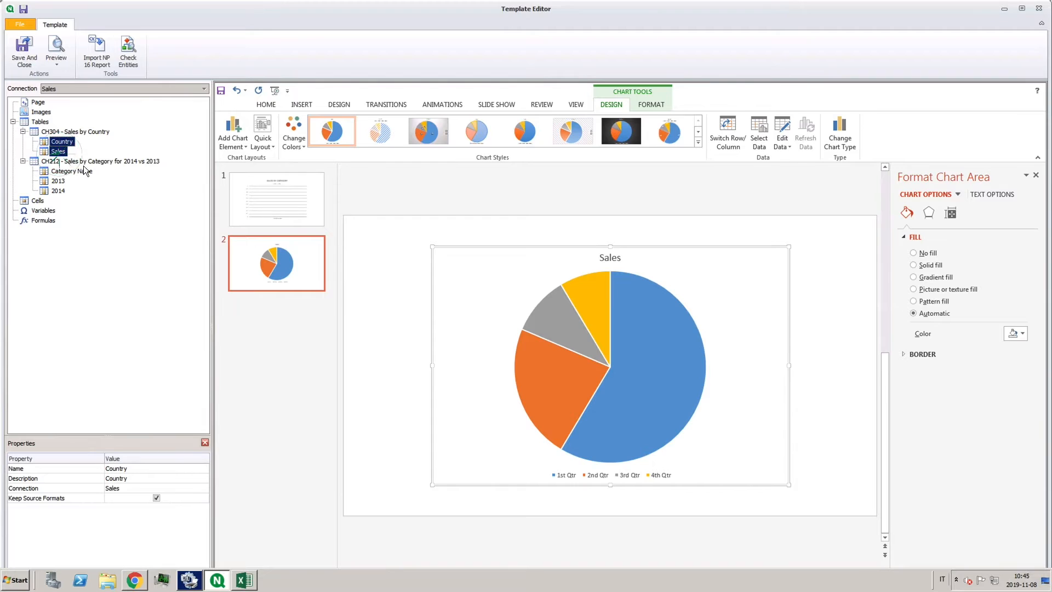
left_click(244, 580)
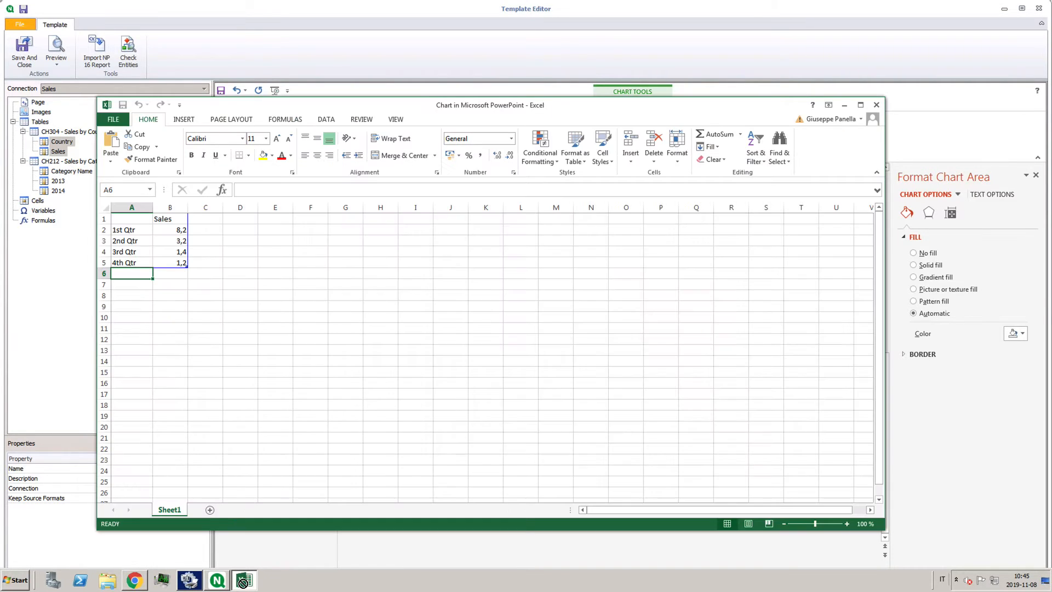
left_click_drag(107, 221, 103, 263)
right_click(104, 262)
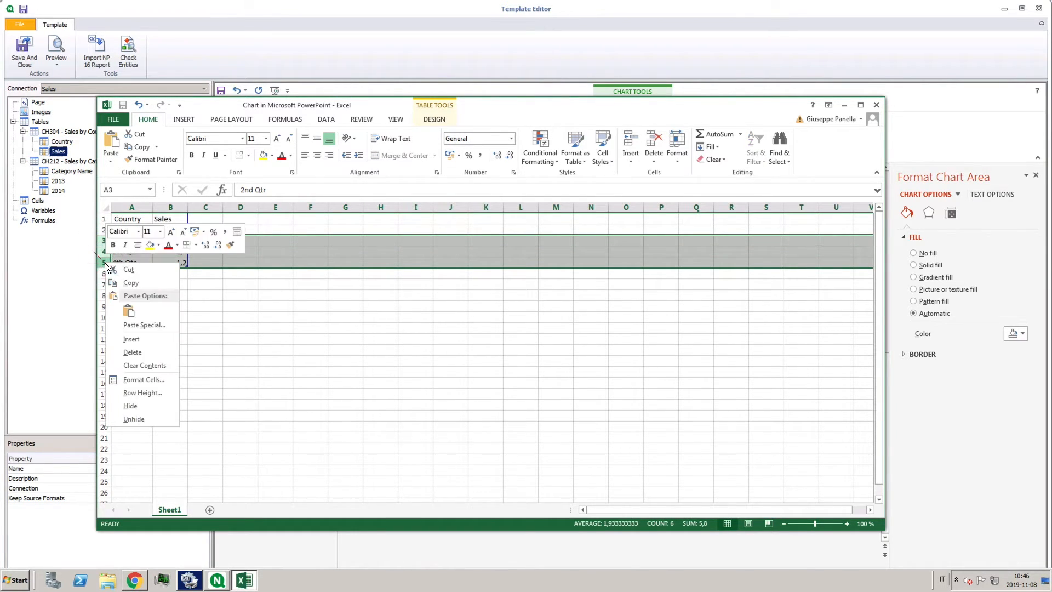
left_click(133, 352)
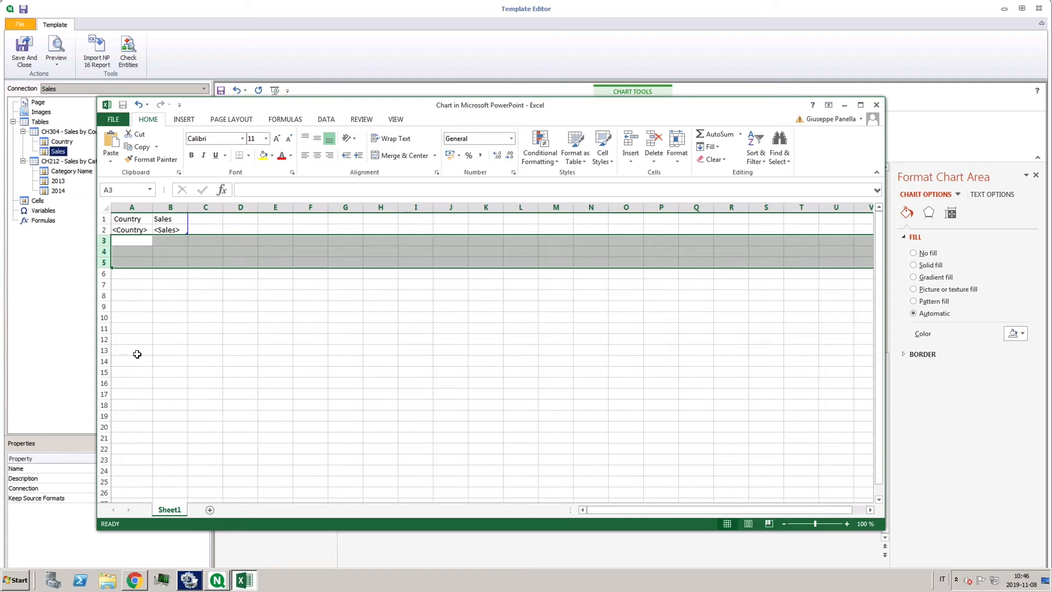
left_click(877, 105)
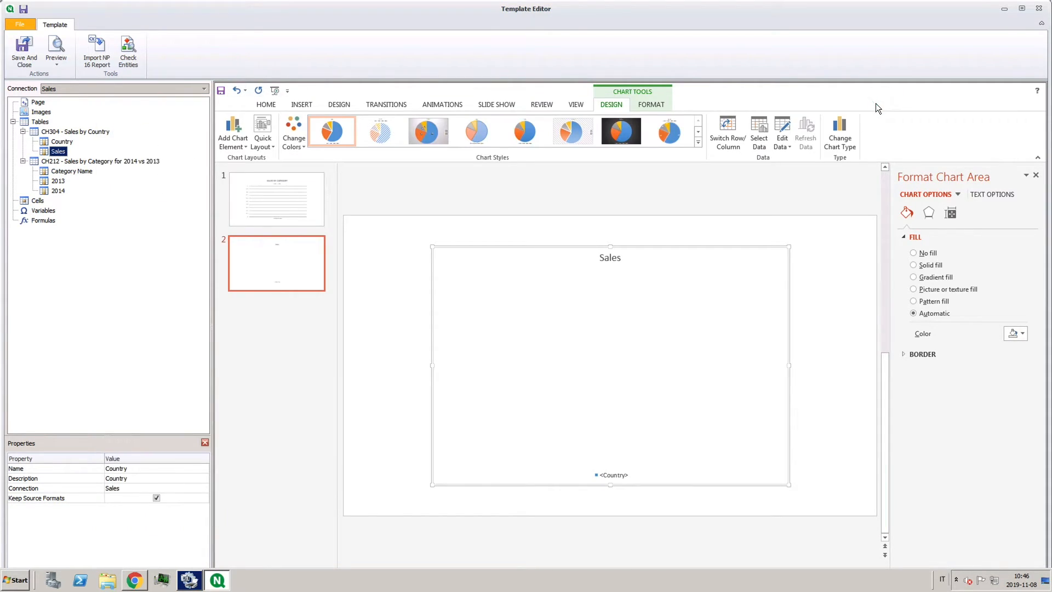
Step: Apply the second chart style to the pie chart and change its title to "SALES BY COUNTRY"
left_click(378, 132)
left_click(609, 259)
left_click(626, 259)
type("BY COUNTRY")
left_click(441, 272)
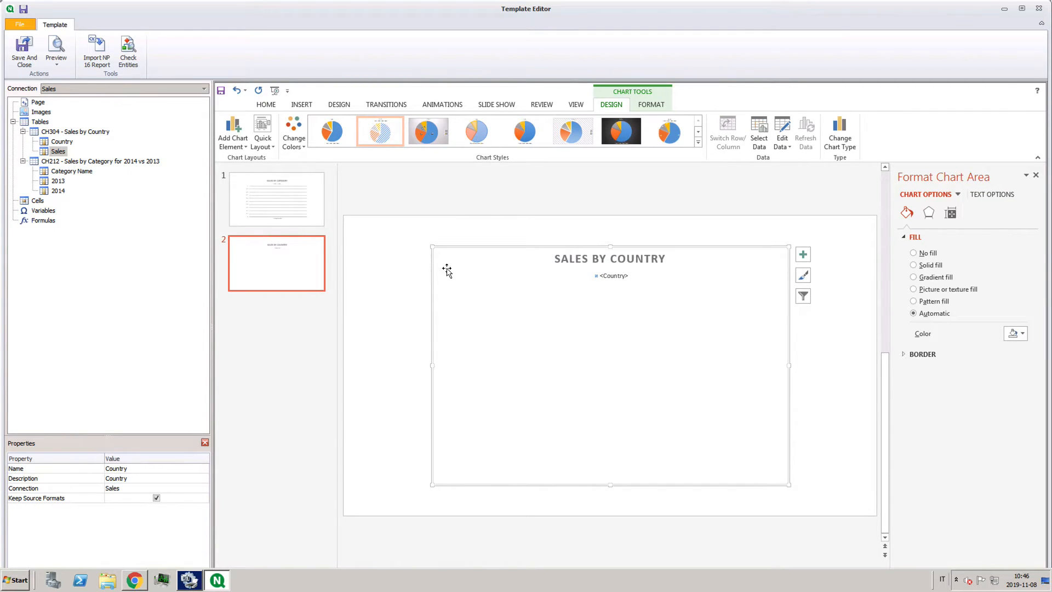
Step: Preview the report to check the pie chart on slide 2, and close the preview
left_click(55, 50)
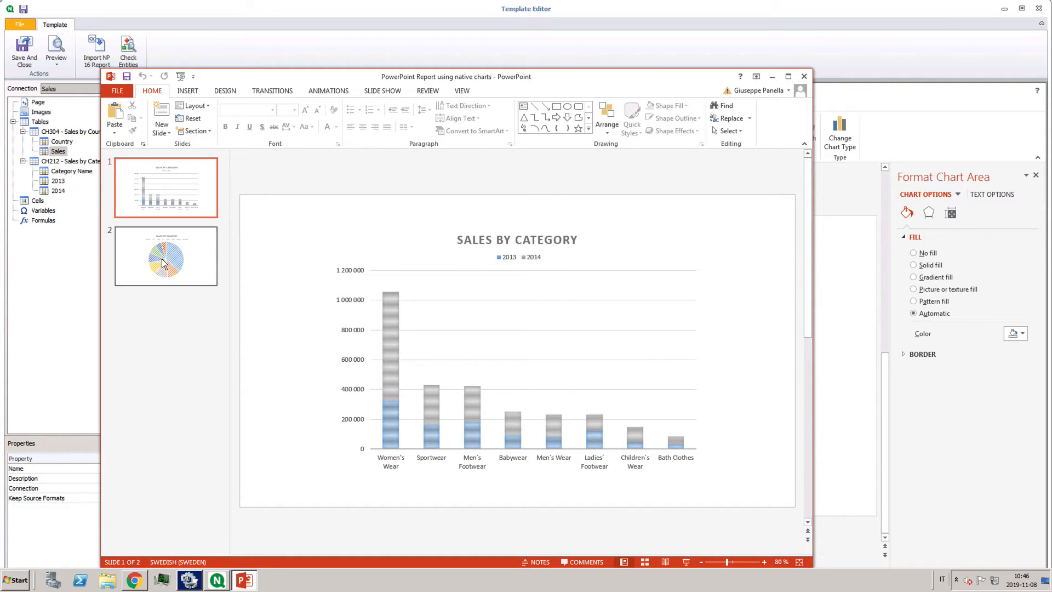
left_click(163, 264)
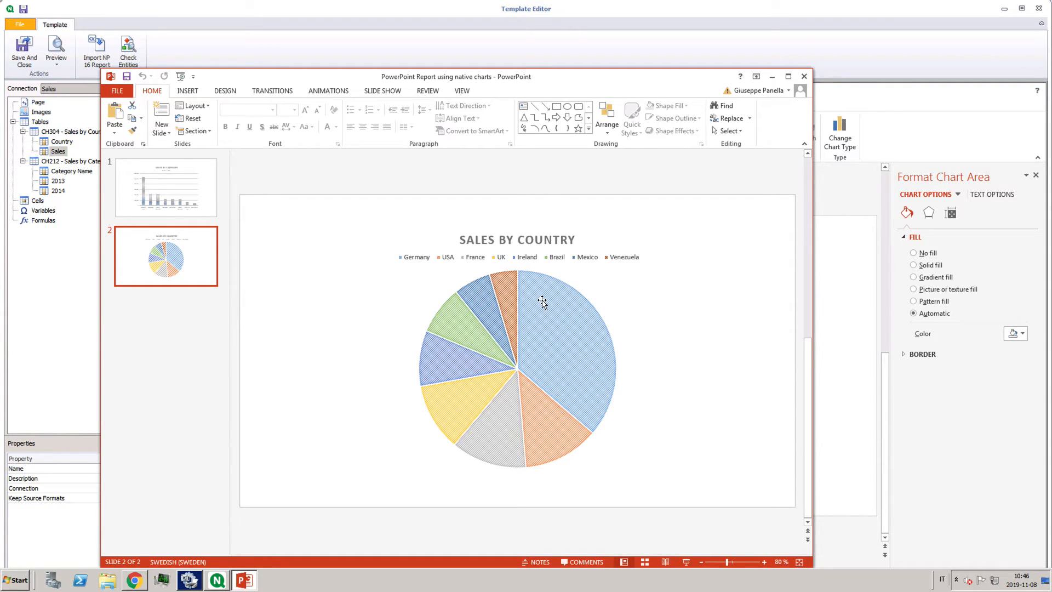
left_click(803, 79)
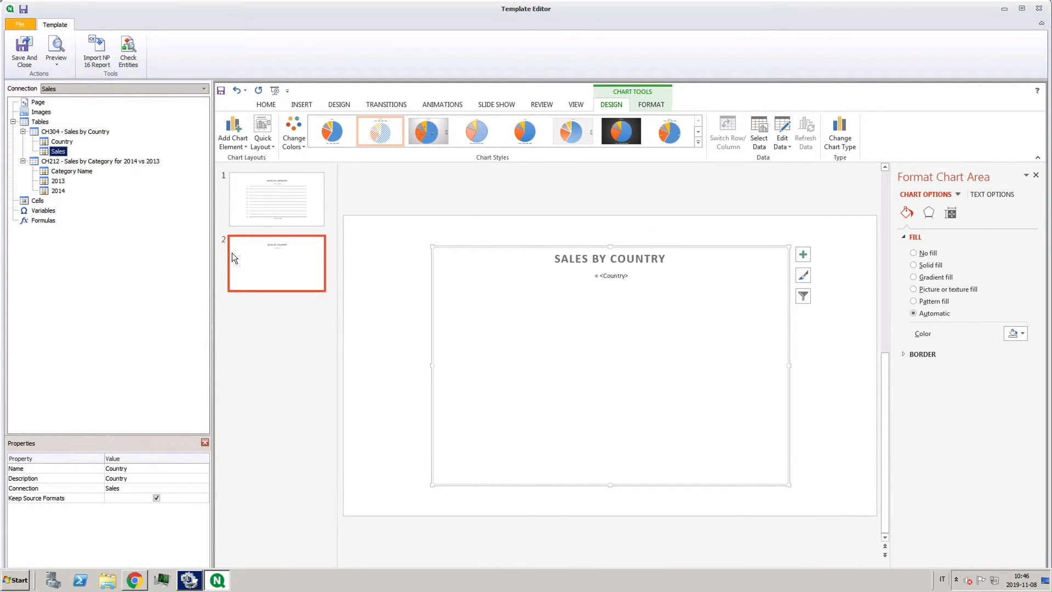
Step: Add the "Sales over Time" table to the template's tables and expand its fields
left_click_drag(41, 124, 53, 127)
left_click(53, 127)
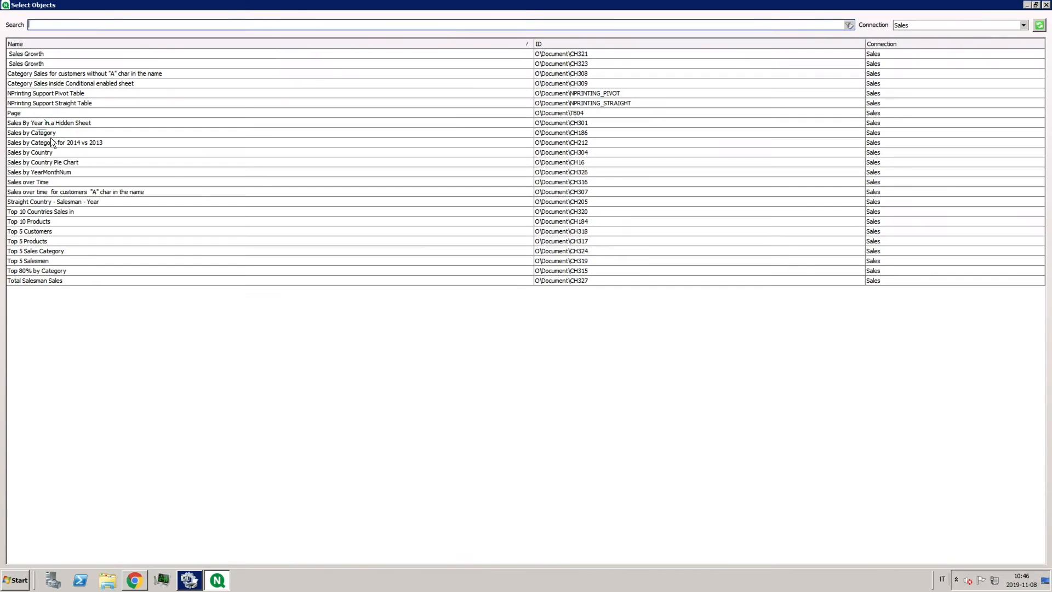
left_click(38, 183)
left_click(39, 184)
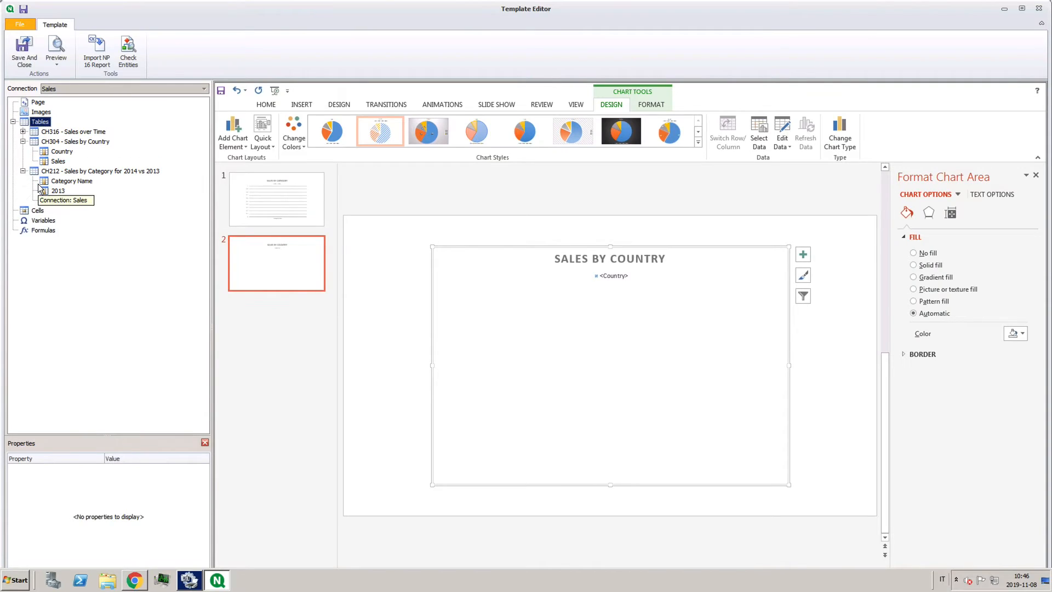
left_click(24, 132)
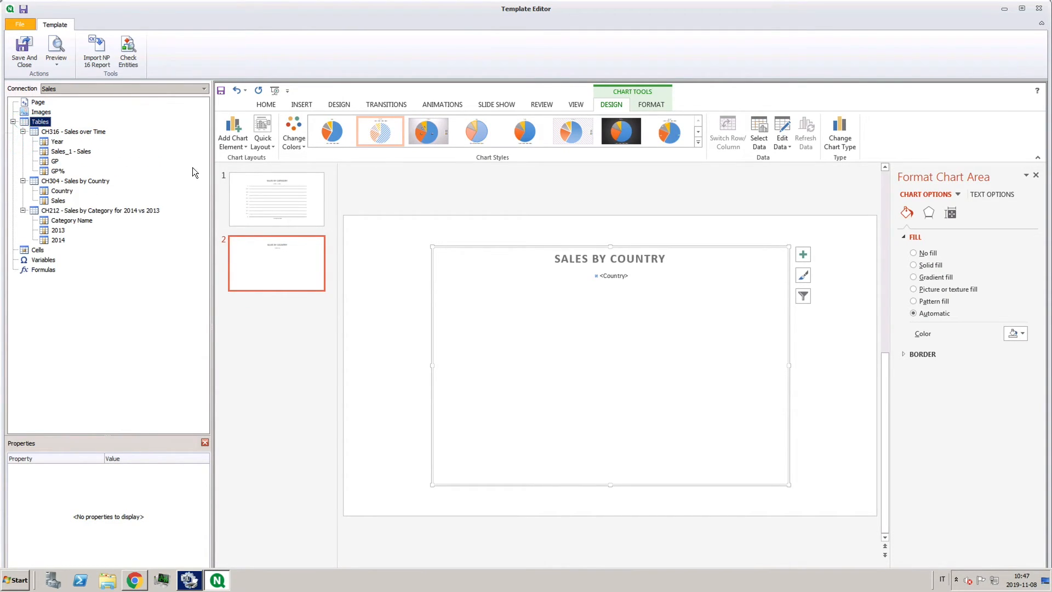
Step: Insert a blank third slide and add a 3-D Line chart to it
left_click(266, 104)
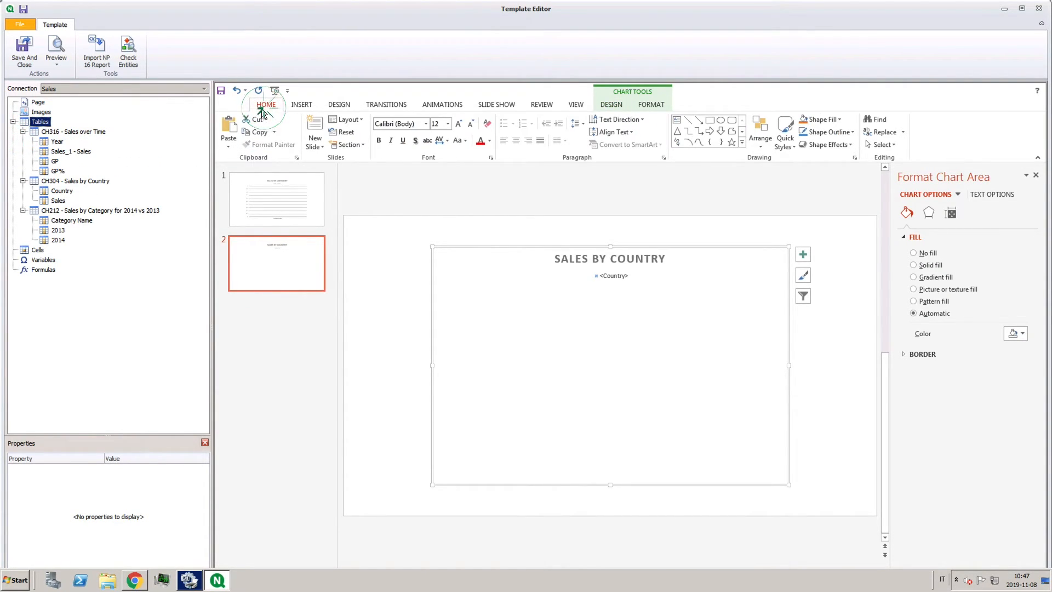
left_click(324, 147)
left_click(335, 297)
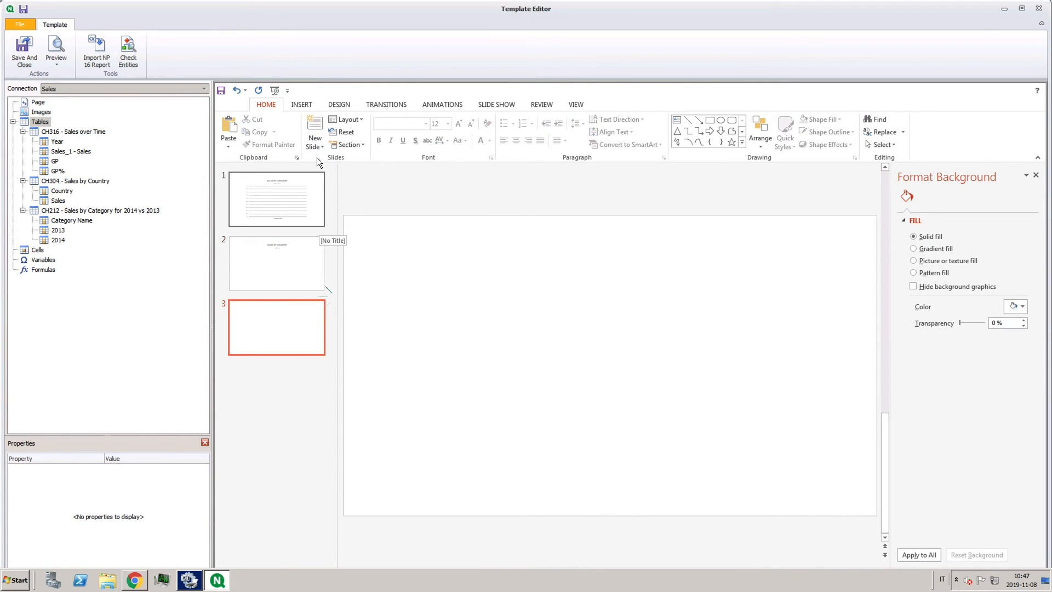
left_click(309, 106)
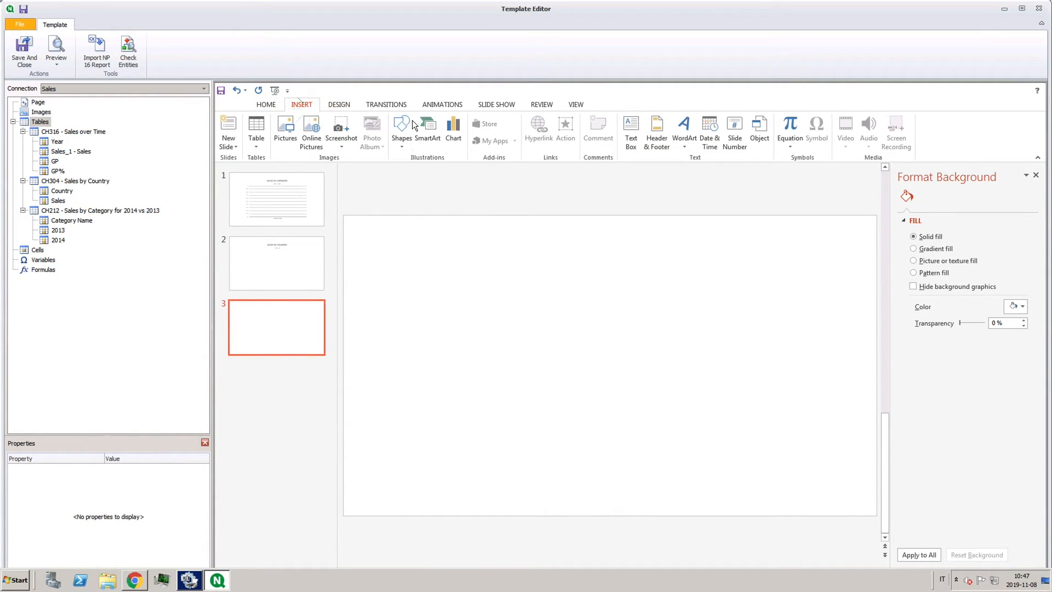
left_click(453, 132)
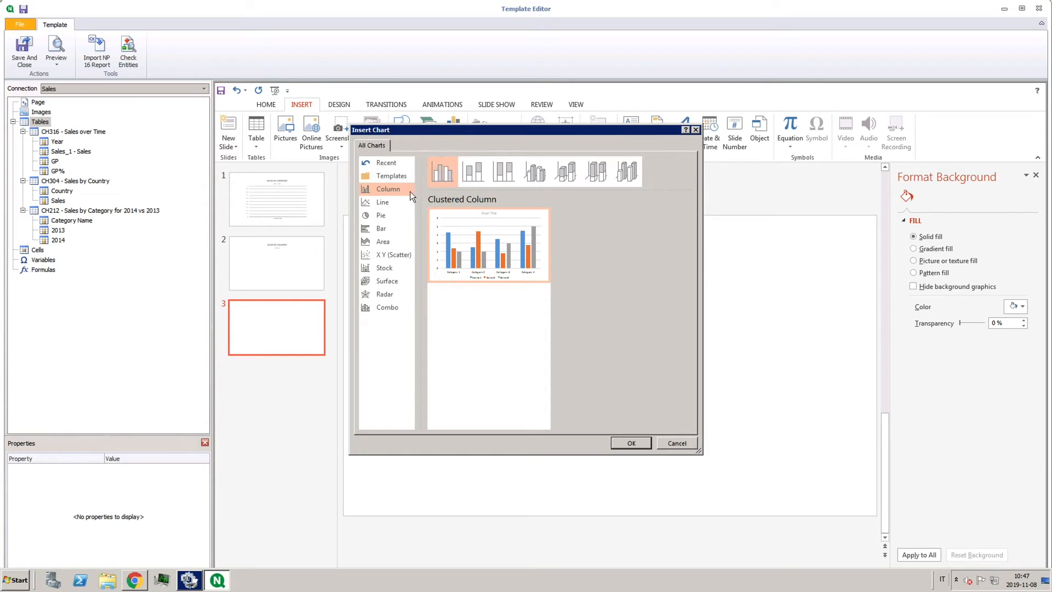
left_click(378, 203)
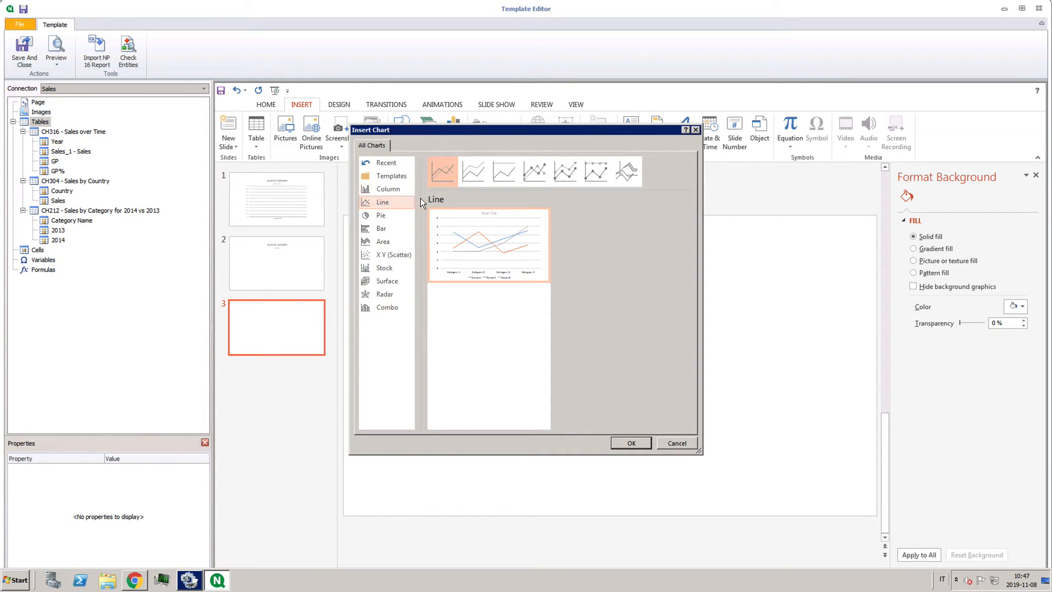
left_click(625, 172)
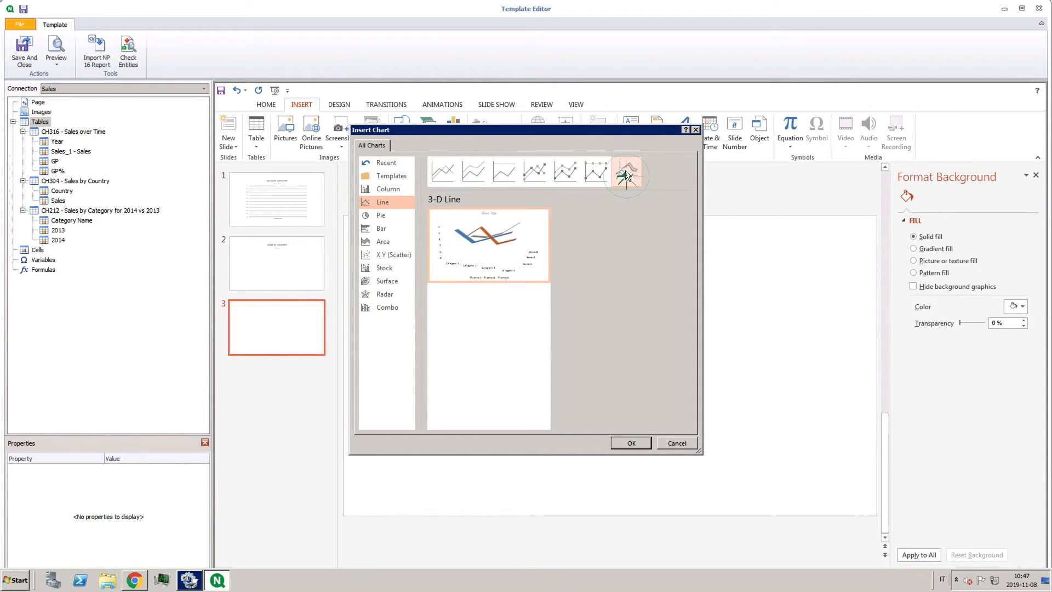
left_click(631, 443)
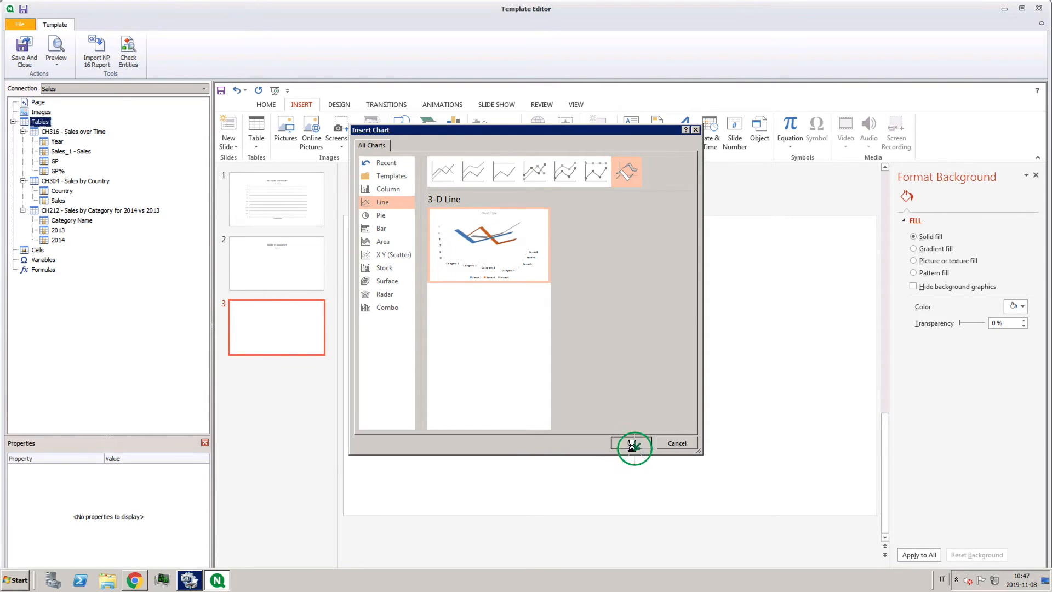
Step: Place the Year, Sales_1 and GP fields in the line chart's data sheet and delete sample rows 3 to 5
left_click(49, 145)
left_click(56, 153, "ctrl")
left_click(52, 164, "ctrl")
left_click_drag(57, 162, 116, 273)
right_click(116, 272)
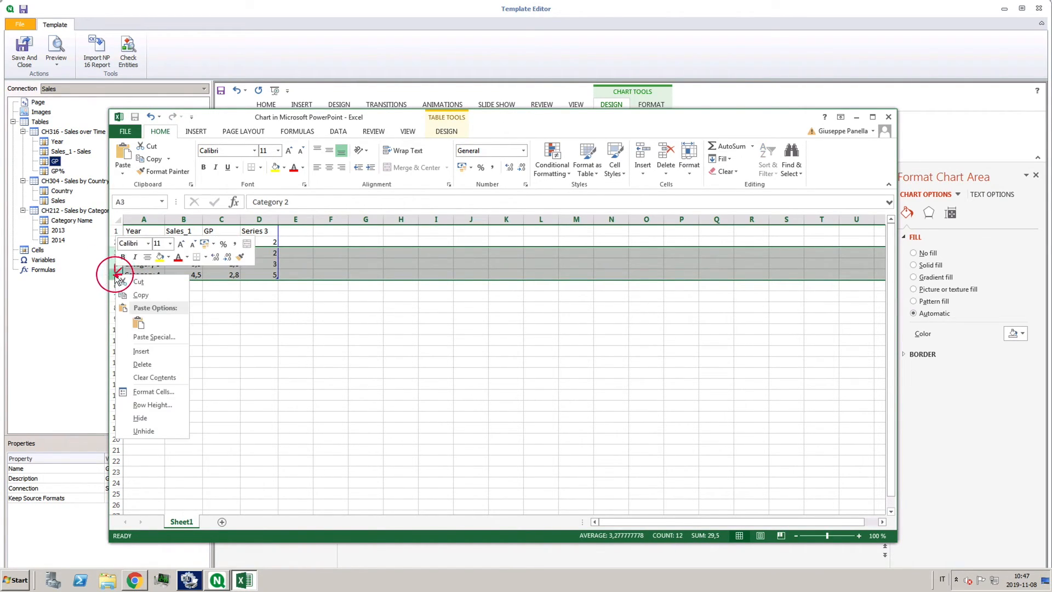
left_click(144, 364)
Step: Delete the unused Series 3 column from the line chart's data sheet and close the sheet
left_click(260, 219)
right_click(259, 220)
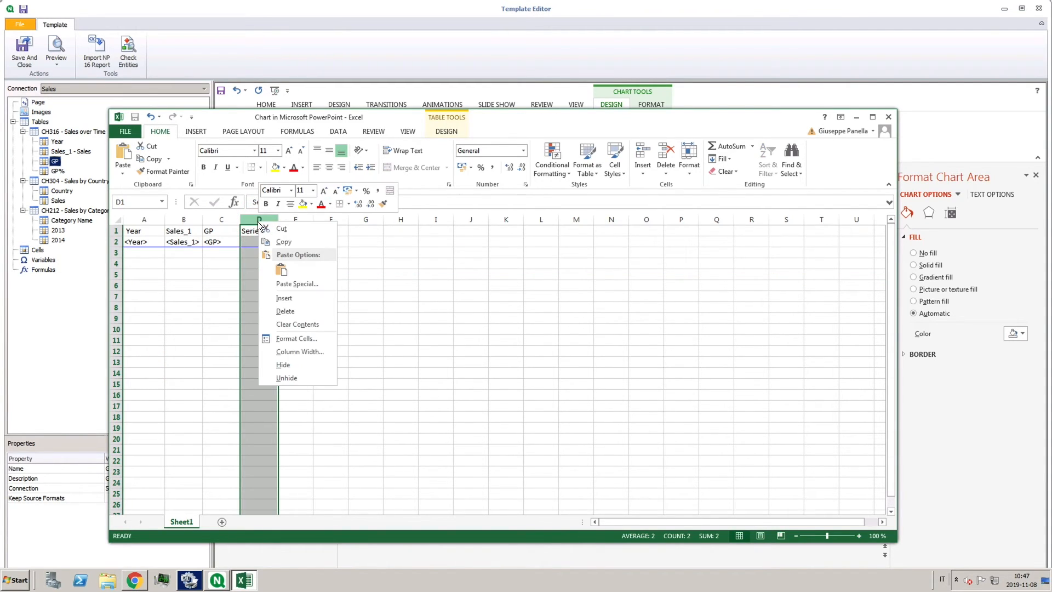
left_click(275, 311)
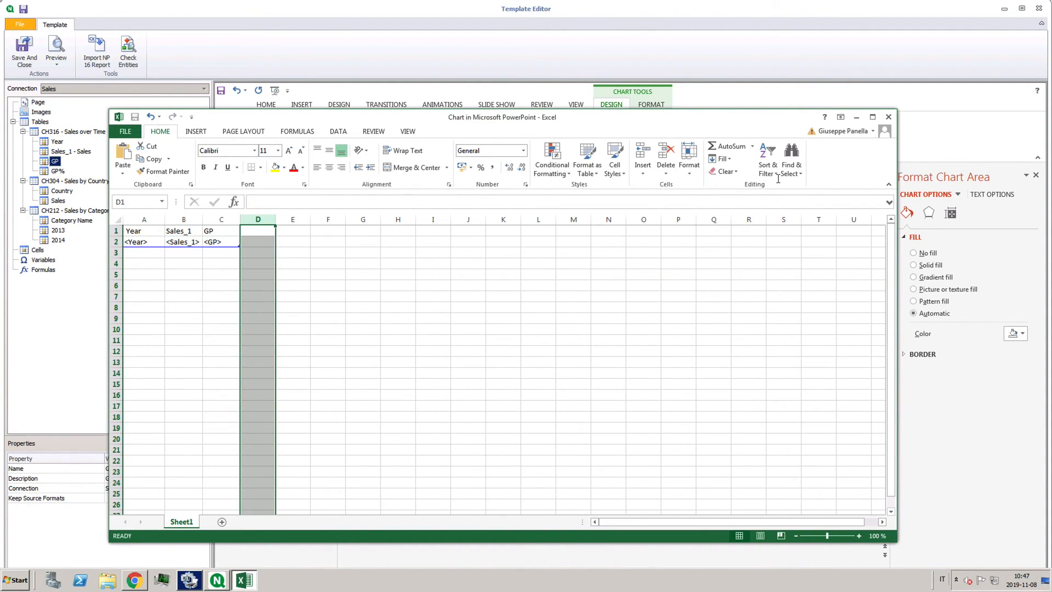
left_click(887, 117)
Step: Apply the dark fourth chart style to the line chart and set its title to "Sales over time"
left_click(488, 138)
left_click(596, 259)
triple_click(596, 258)
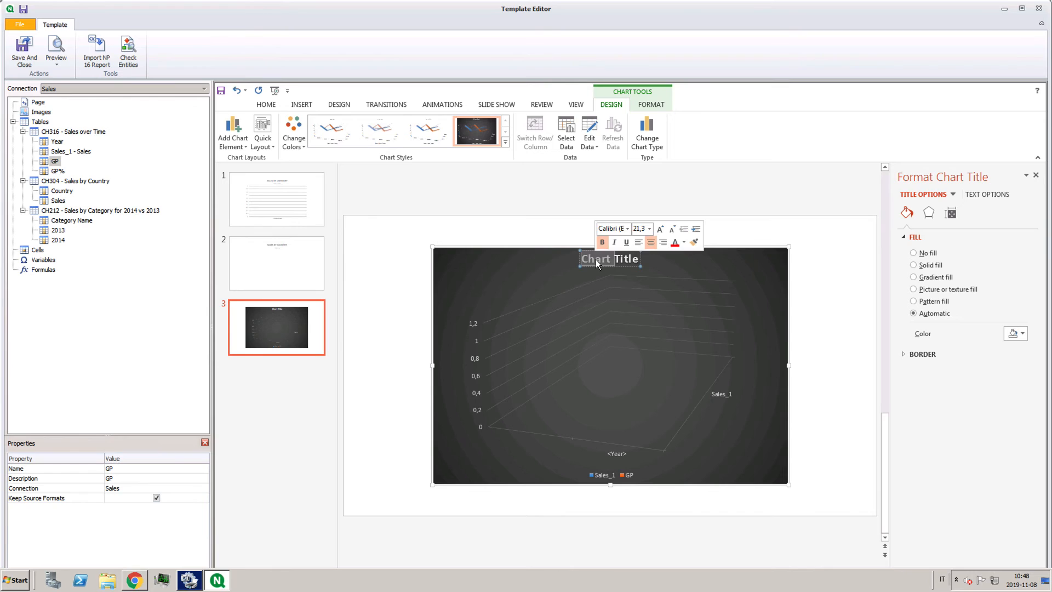
type("Sales over time")
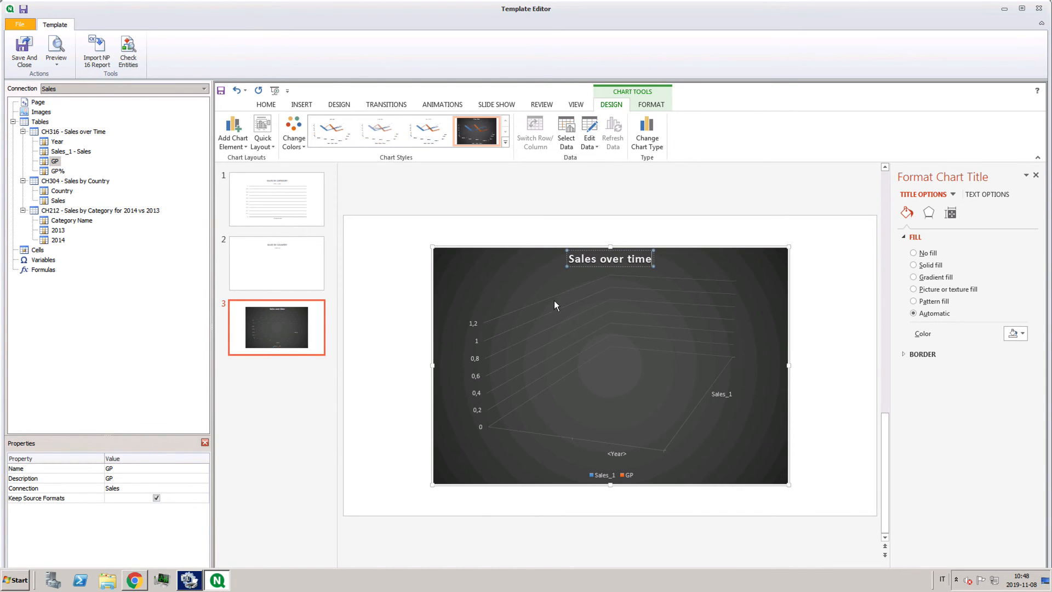
left_click(386, 267)
Step: Preview the report and look through the category, country and sales over time chart slides
left_click(62, 45)
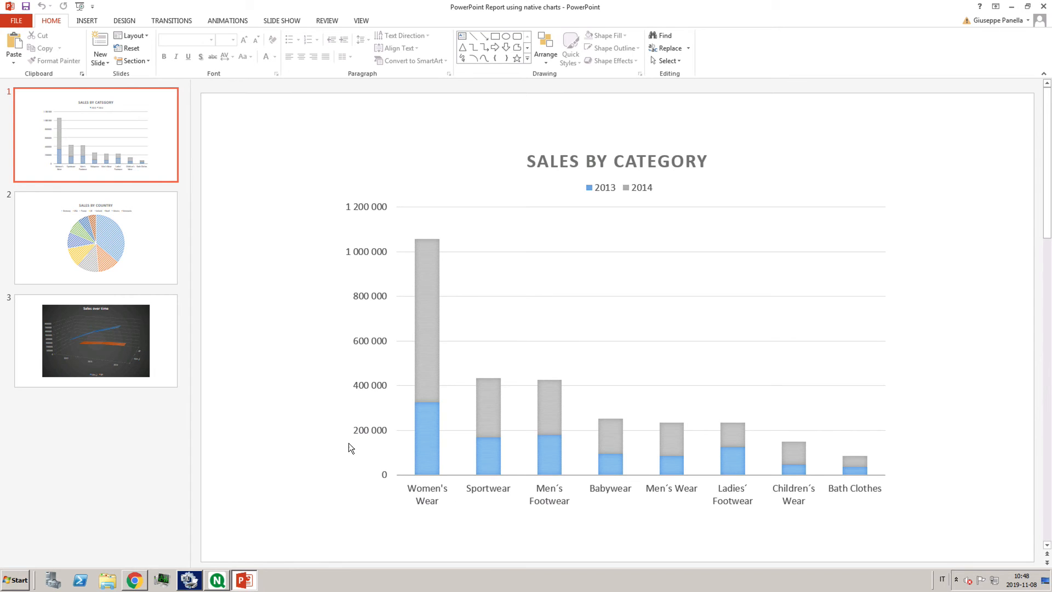
left_click(115, 255)
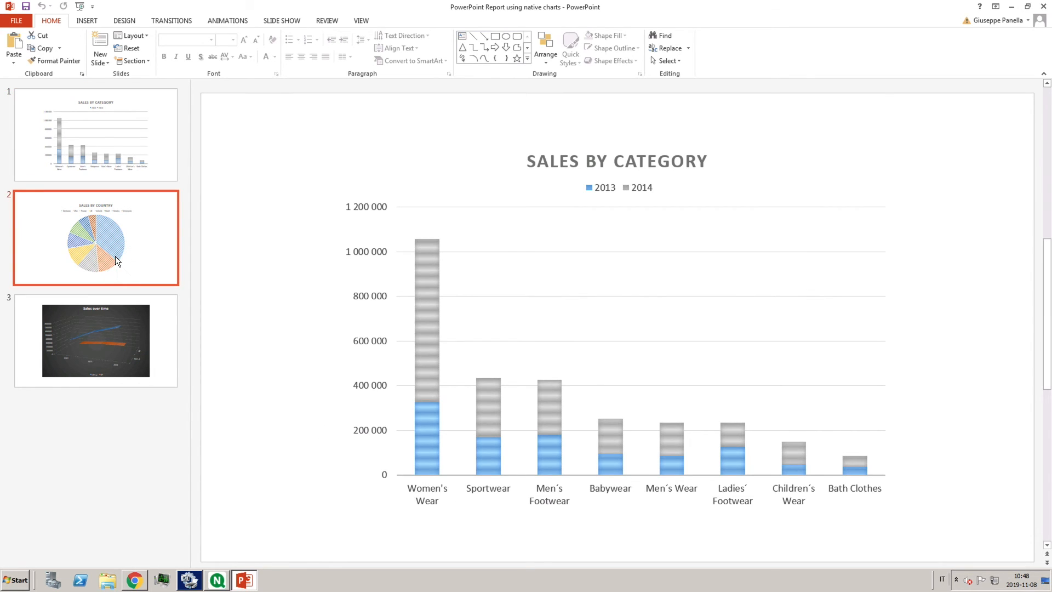
left_click(80, 348)
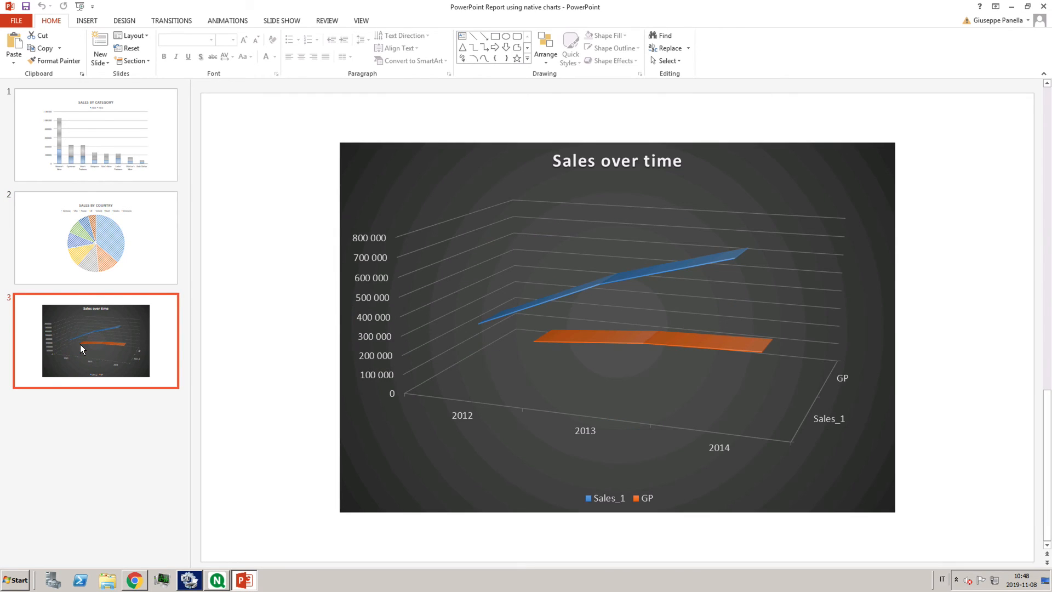